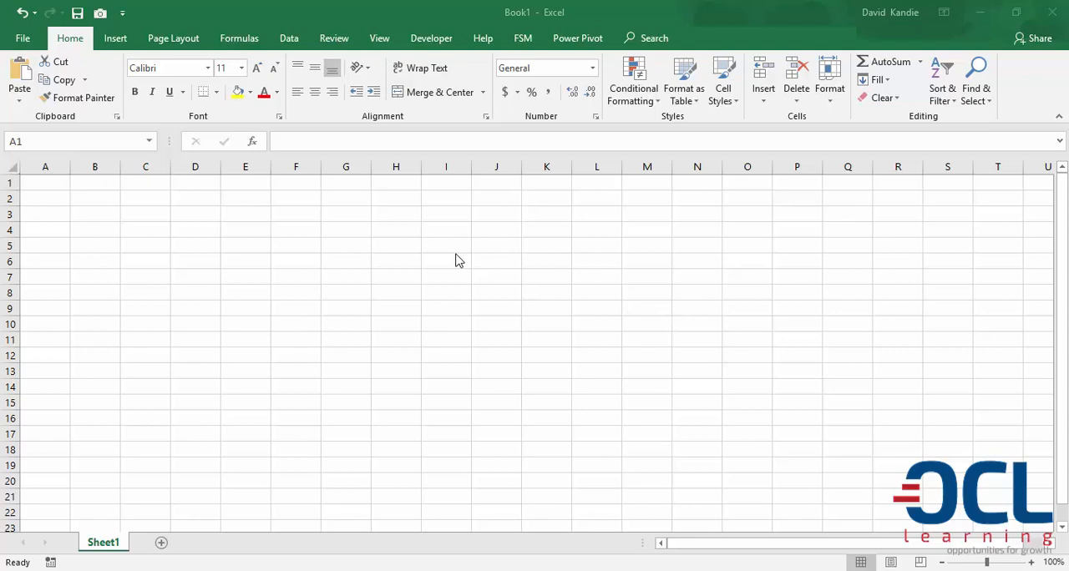
# Switch from Excel to Google Docs in the browser and go to Google Sheets
pyautogui.click(41, 183)
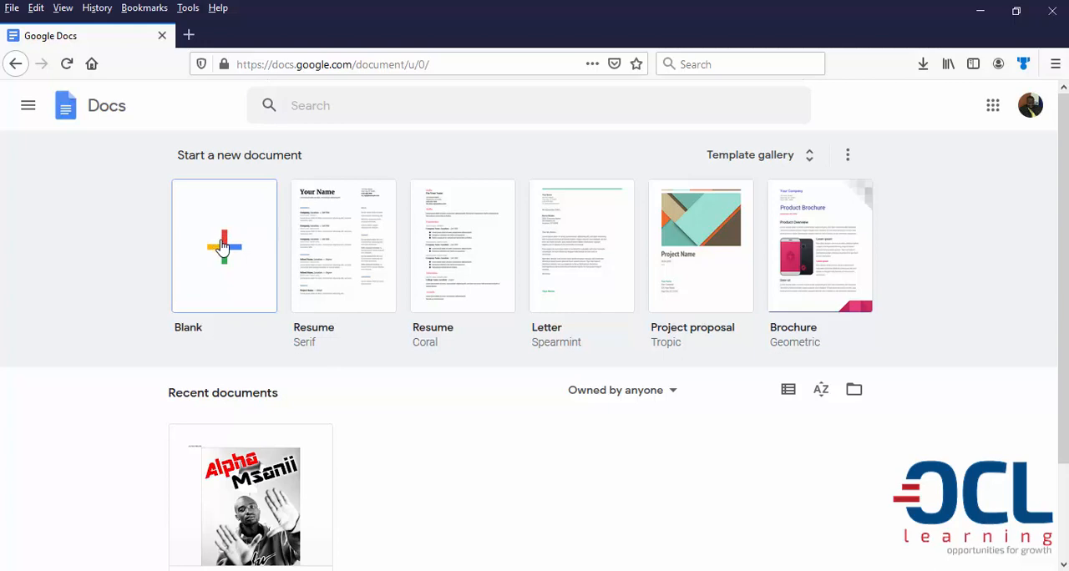
pyautogui.click(31, 106)
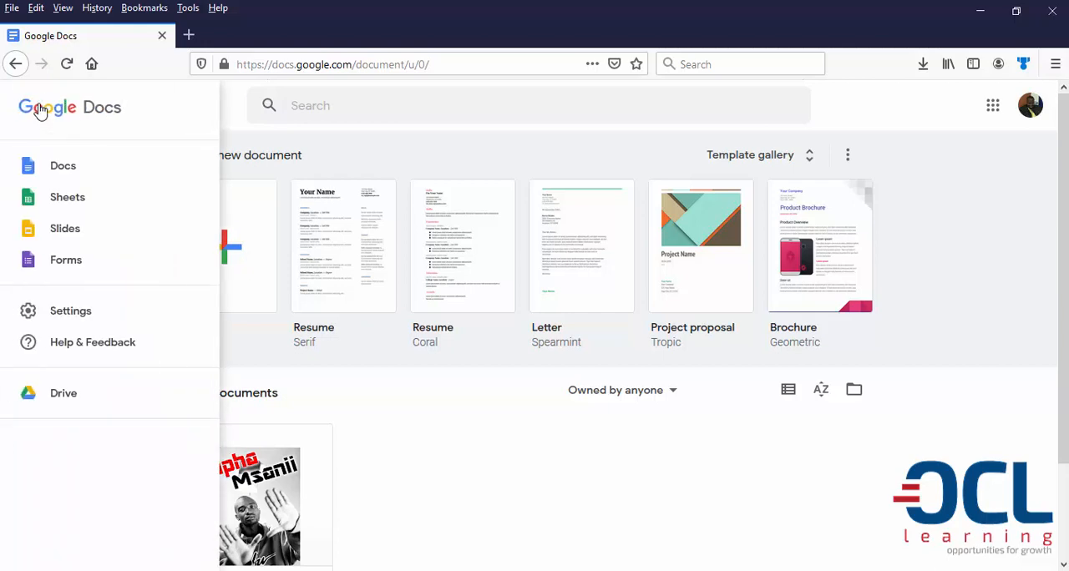
pyautogui.click(69, 197)
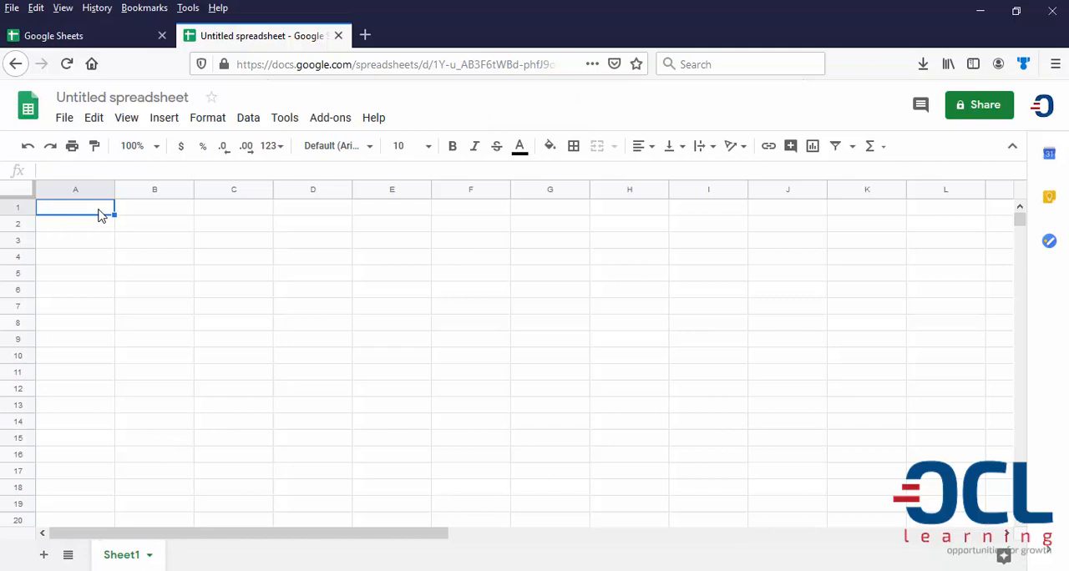
# Enter the column headings ID, NAME and AGE in cells A1 to C1
pyautogui.write('ID')
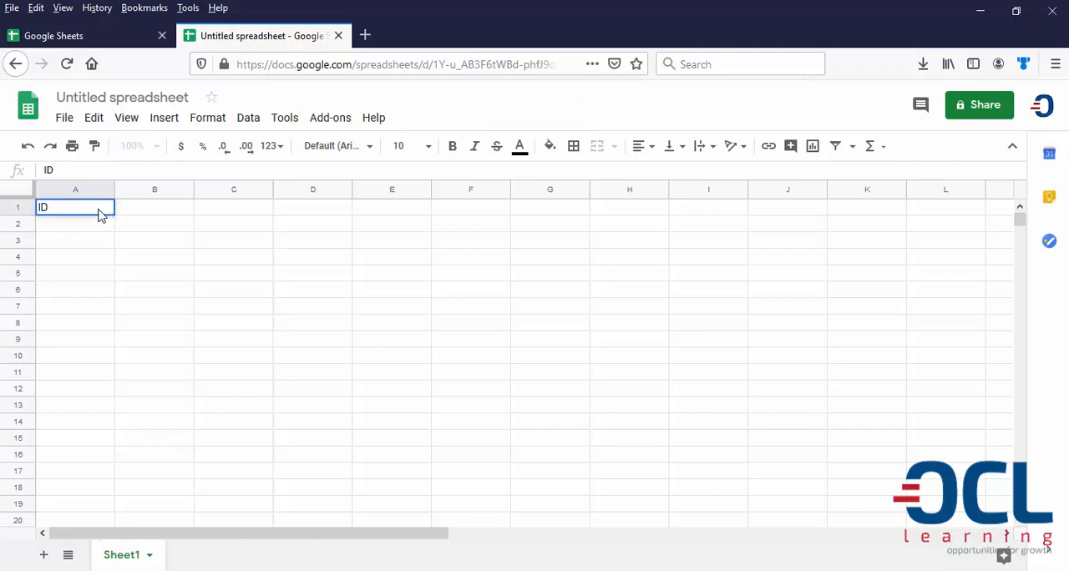
pyautogui.click(142, 216)
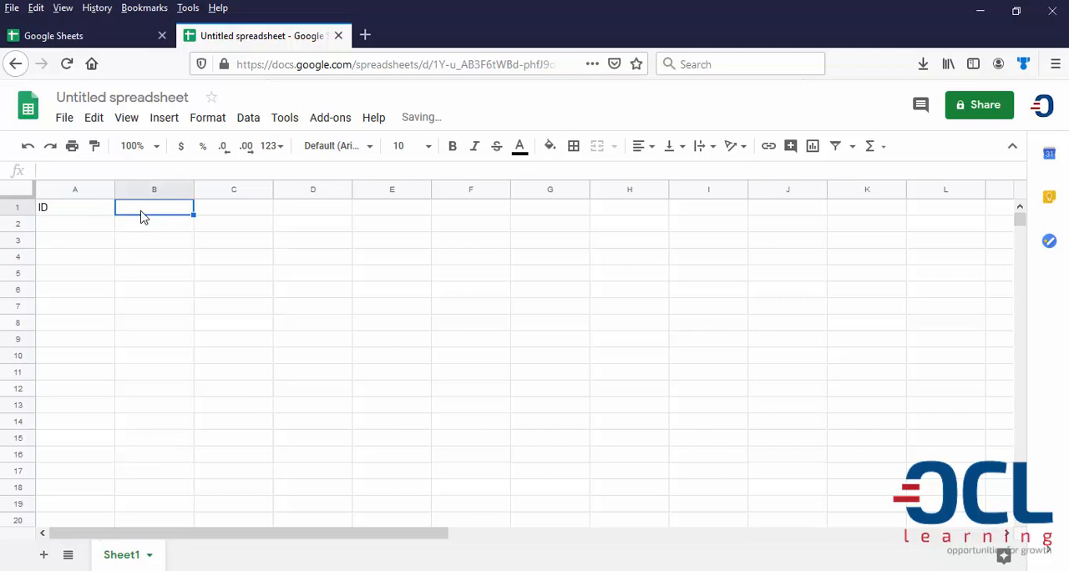
pyautogui.write('NAM')
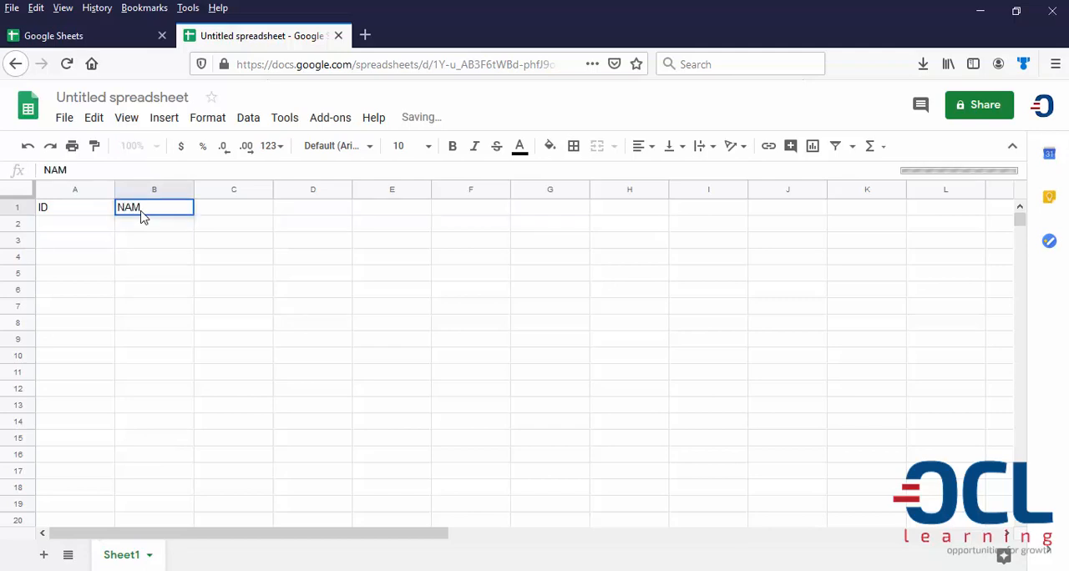
pyautogui.write('E')
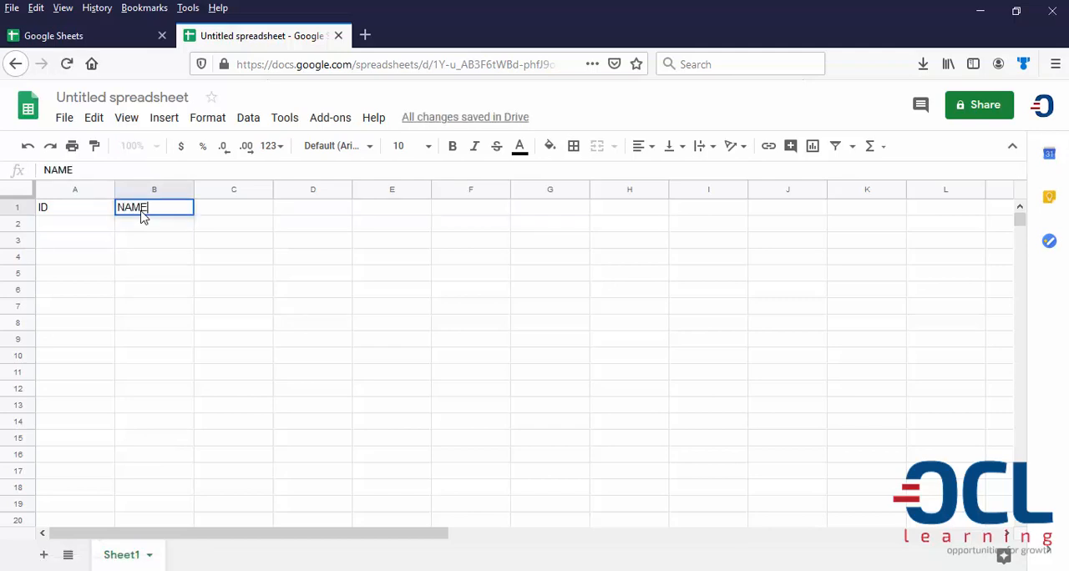
pyautogui.press('Tab')
pyautogui.write('AGE')
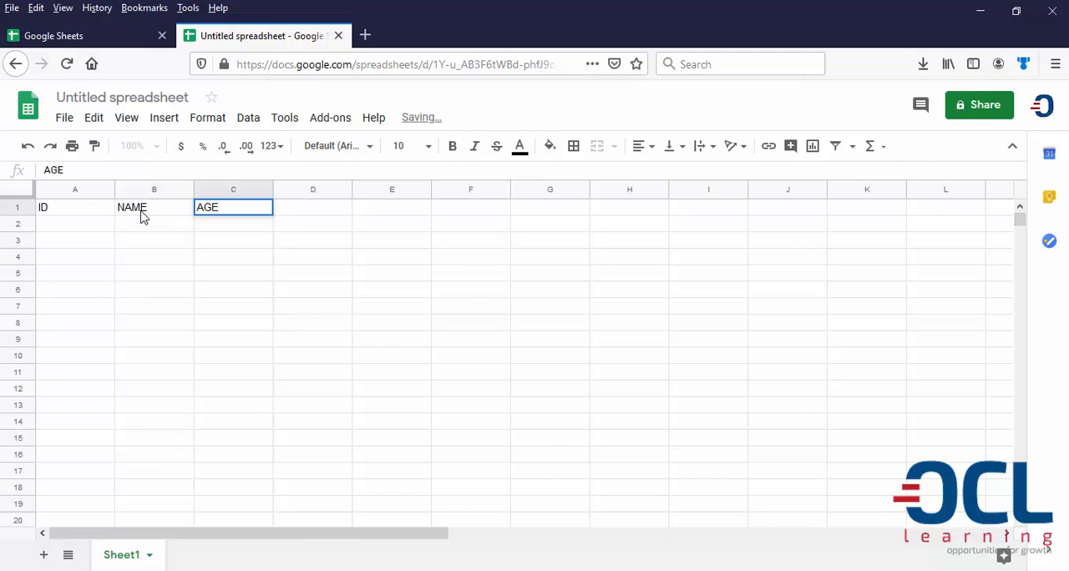
# Add the headings DATE OF BIRTH, GENDER and CITIZENSHIP in cells D1 to F1
pyautogui.press('Tab')
pyautogui.write('DATE O')
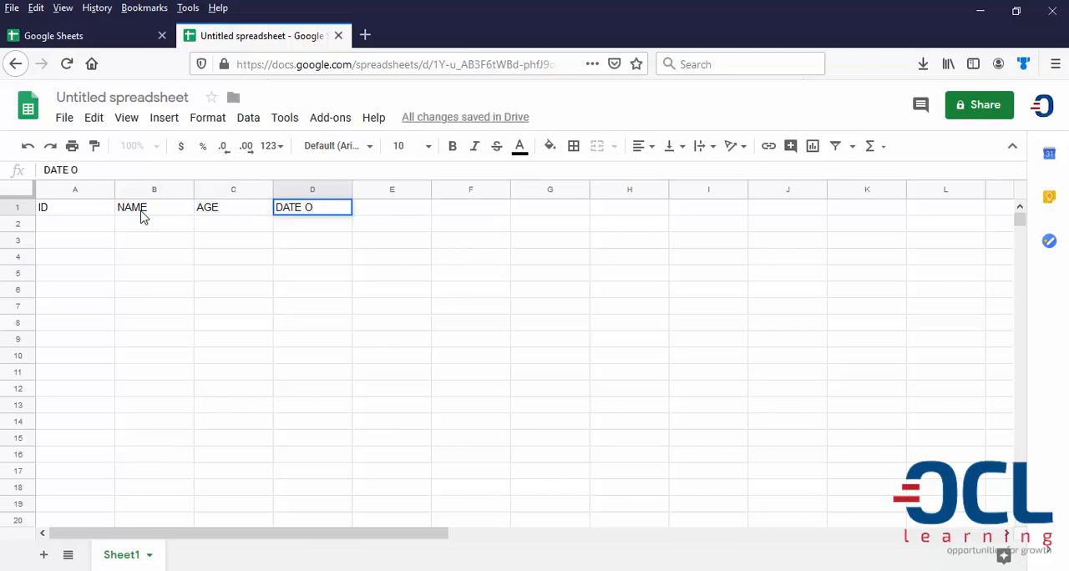
pyautogui.write('F BIRTH')
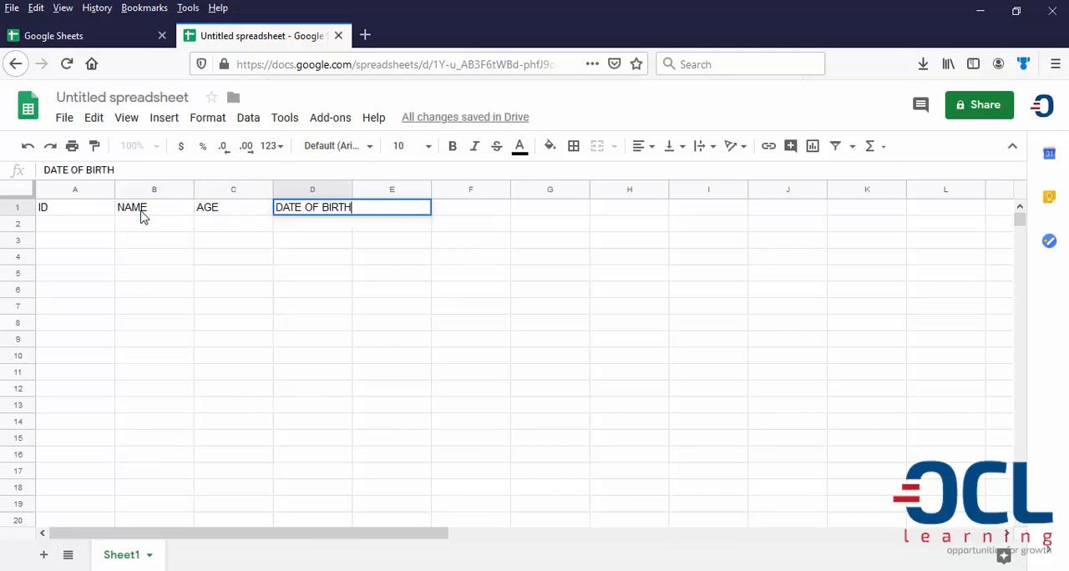
pyautogui.press('Tab')
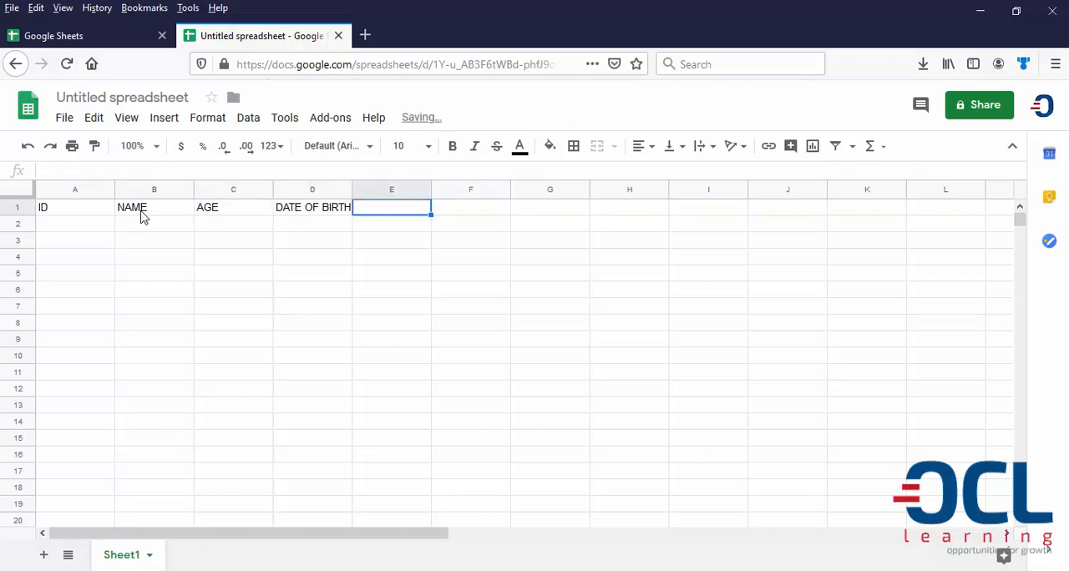
pyautogui.write('GENDER')
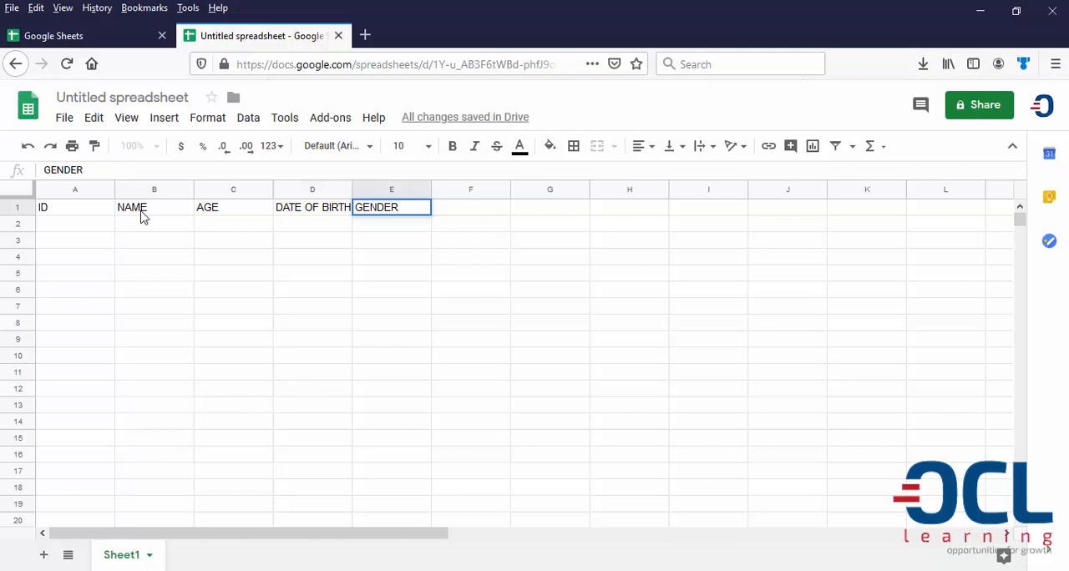
pyautogui.press('Tab')
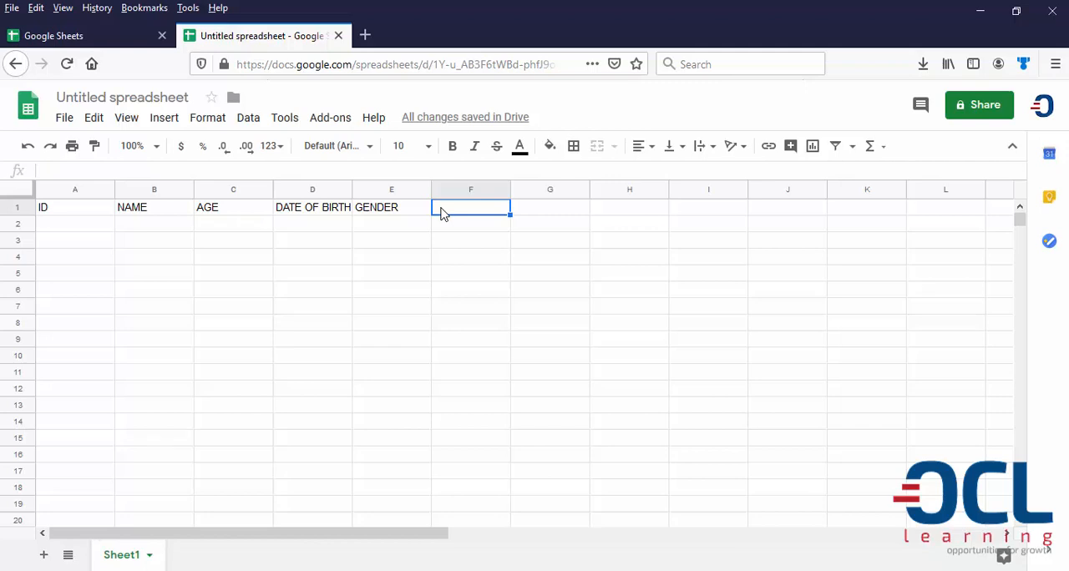
pyautogui.write('C')
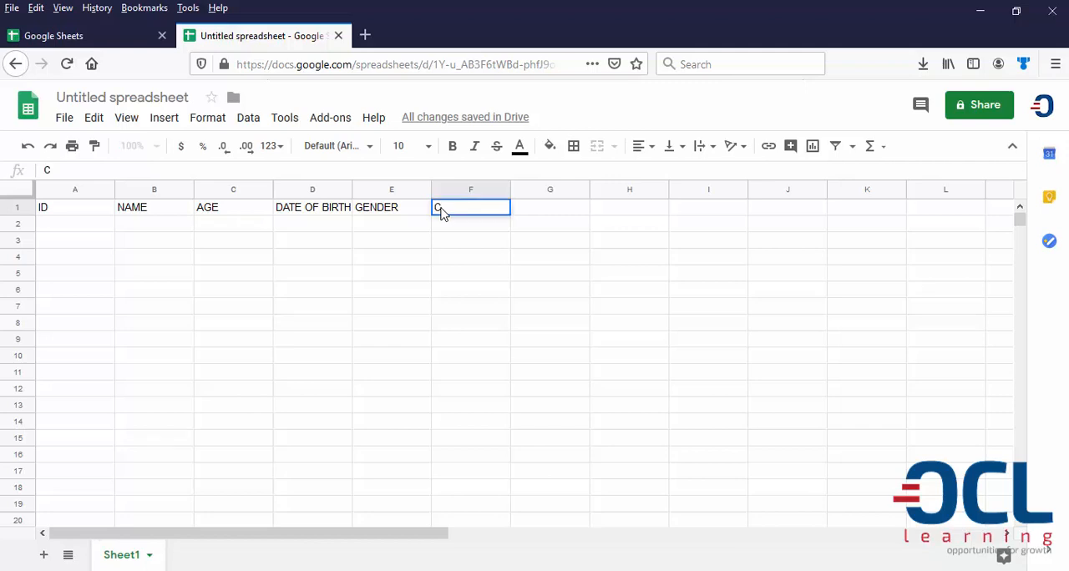
pyautogui.write('lTIZENSHIP')
# Number the records 1 to 6 under the ID heading in cells A2 to A7
pyautogui.click(73, 230)
pyautogui.write('1')
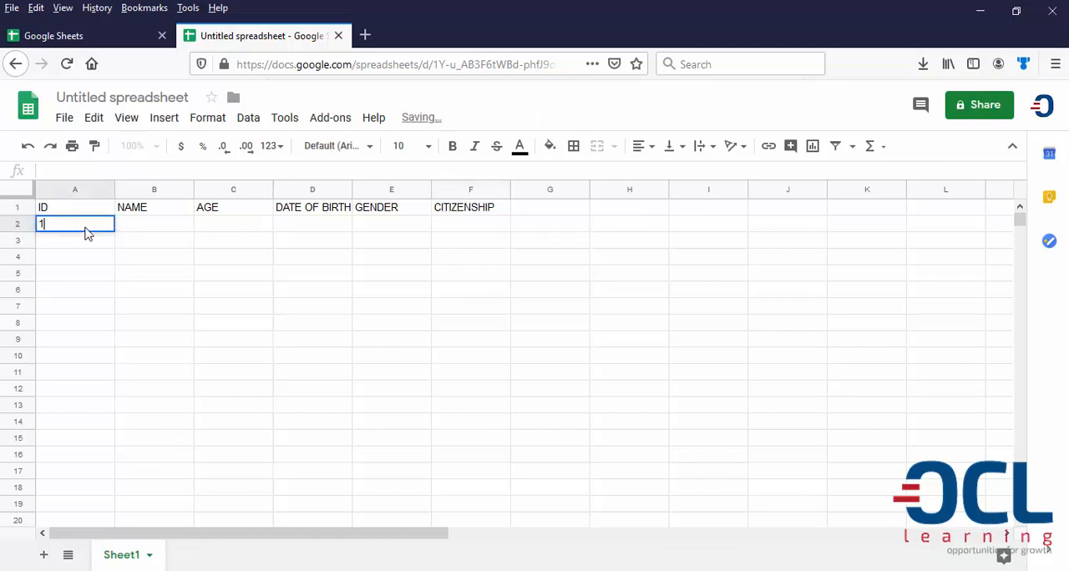
pyautogui.press('Return')
pyautogui.write('2')
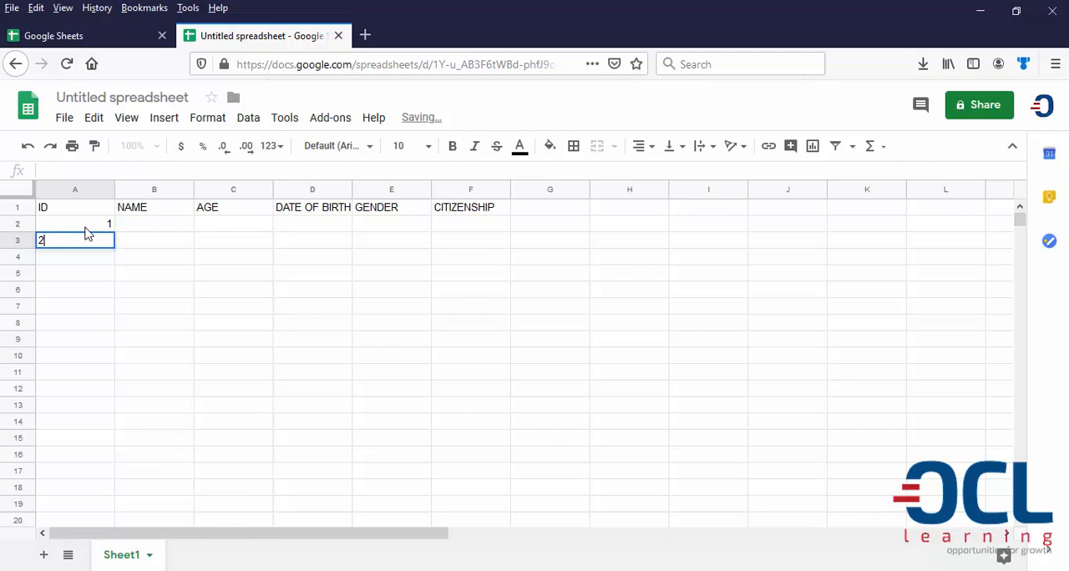
pyautogui.press('Return')
pyautogui.write('3')
pyautogui.press('Return')
pyautogui.write('4')
pyautogui.press('Return')
pyautogui.write('5')
pyautogui.press('Return')
pyautogui.write('6')
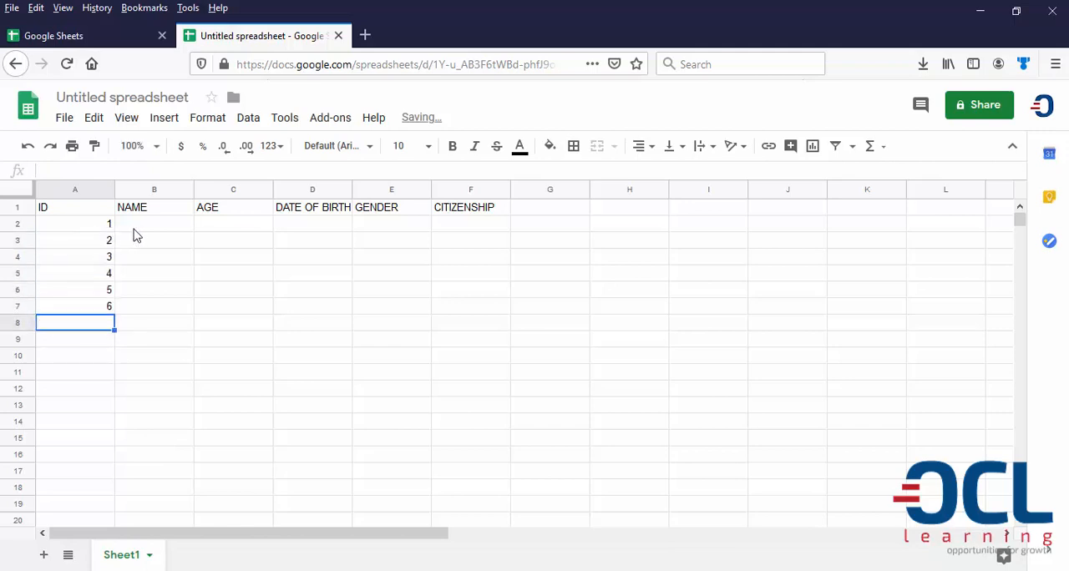
# Fill in the people's names for IDs 1 to 3 in cells B2 to B4
pyautogui.click(137, 230)
pyautogui.write('JOHN')
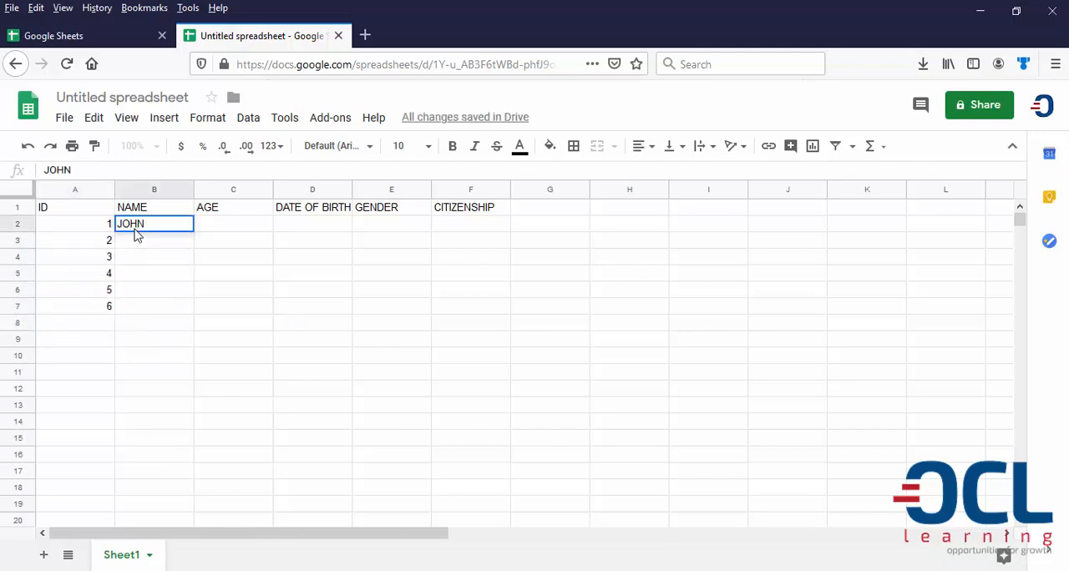
pyautogui.press('Return')
pyautogui.write('MARY')
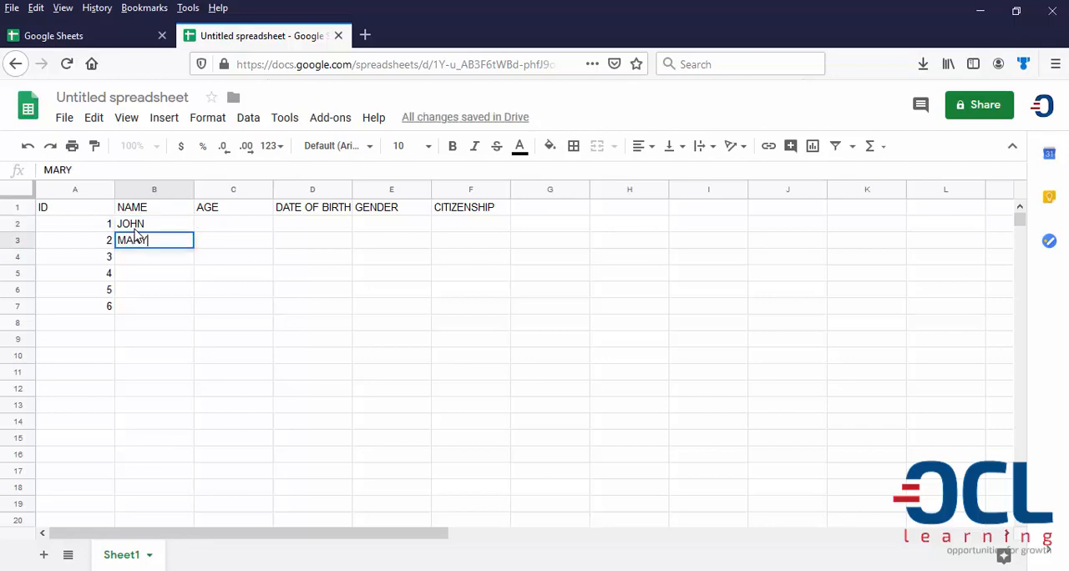
pyautogui.press('Return')
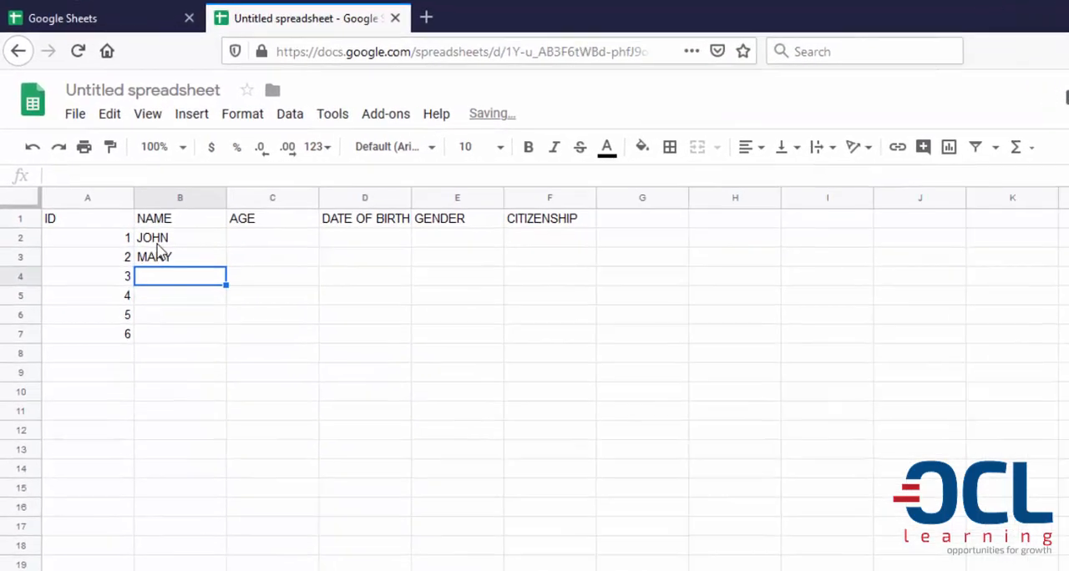
pyautogui.write('JOSEPH')
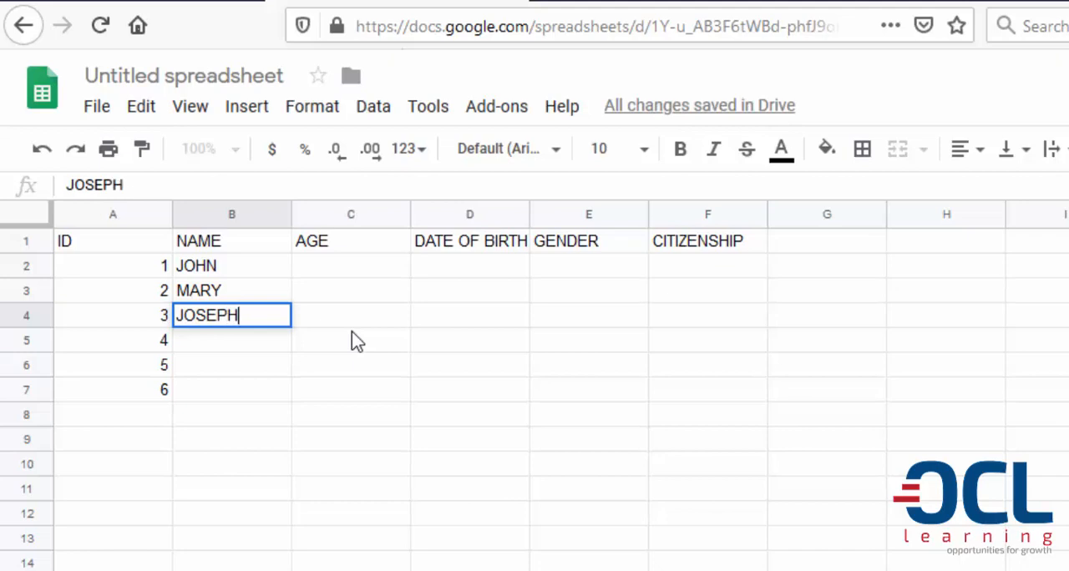
pyautogui.press('Return')
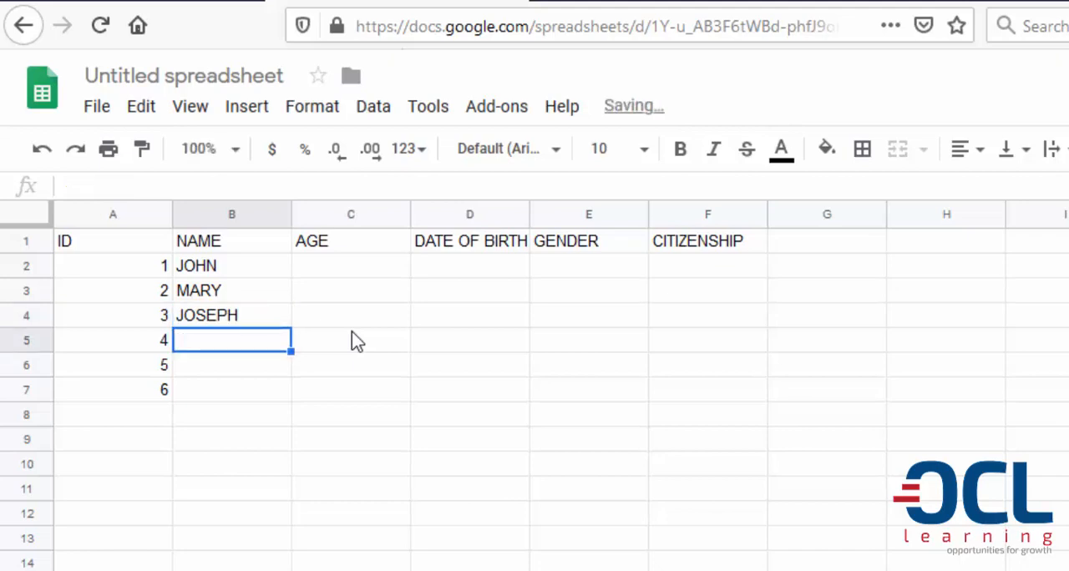
# Fill in the people's names for IDs 4 to 6 in cells B5 to B7
pyautogui.write('ABD')
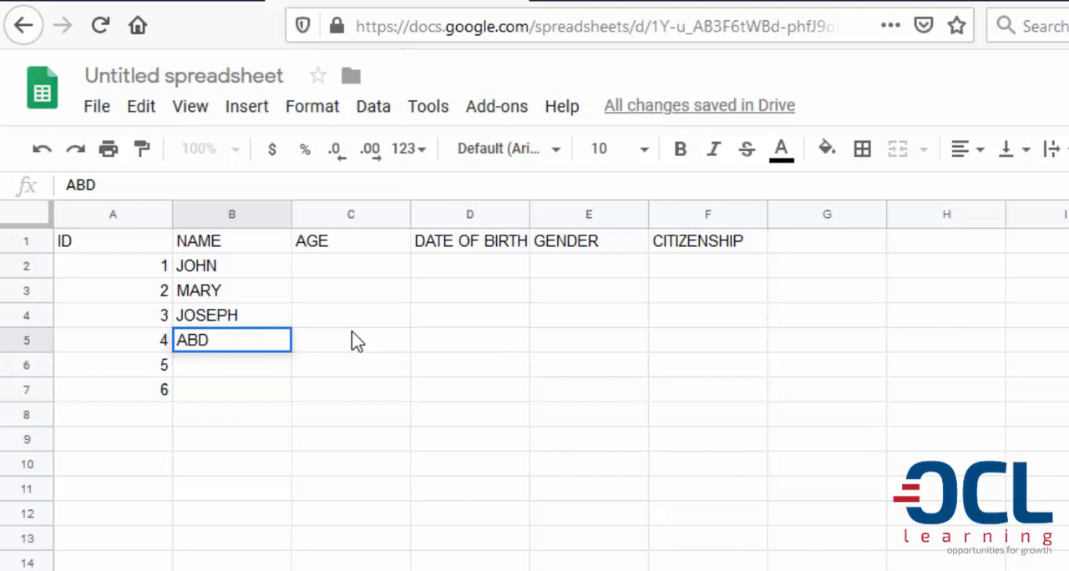
pyautogui.write('INOOR')
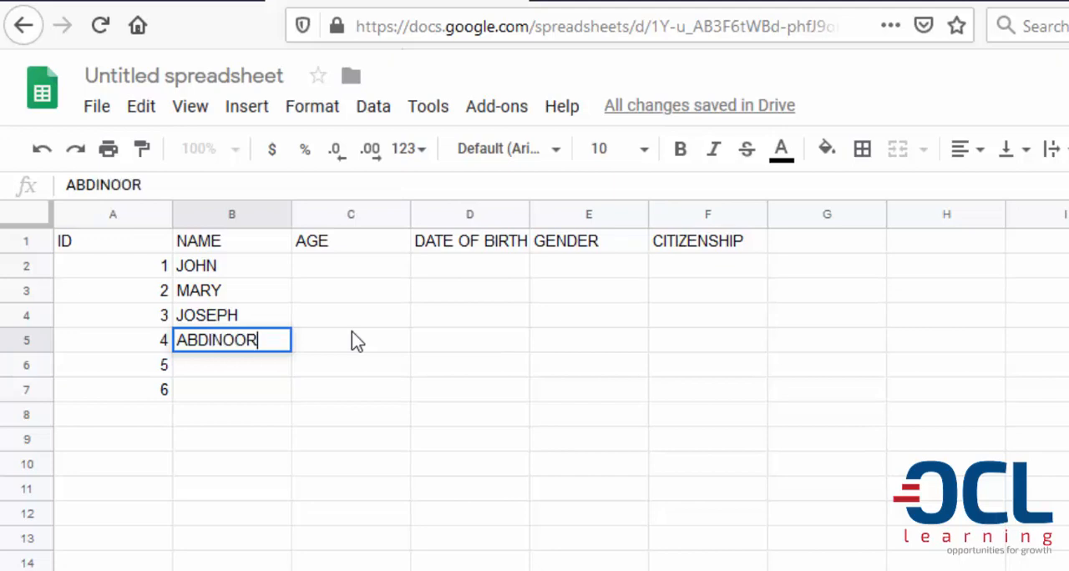
pyautogui.press('Return')
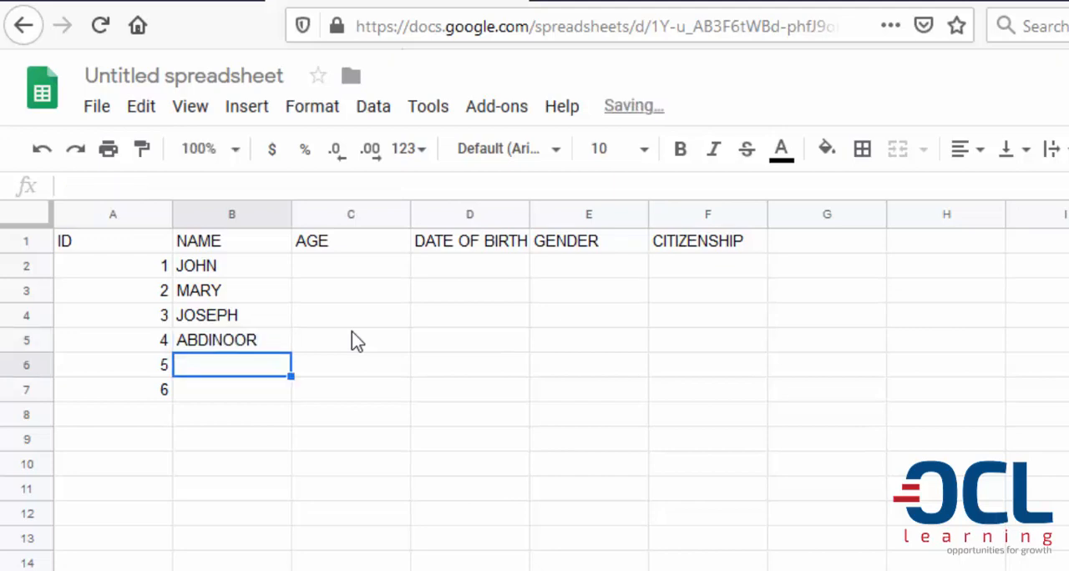
pyautogui.write('KAM')
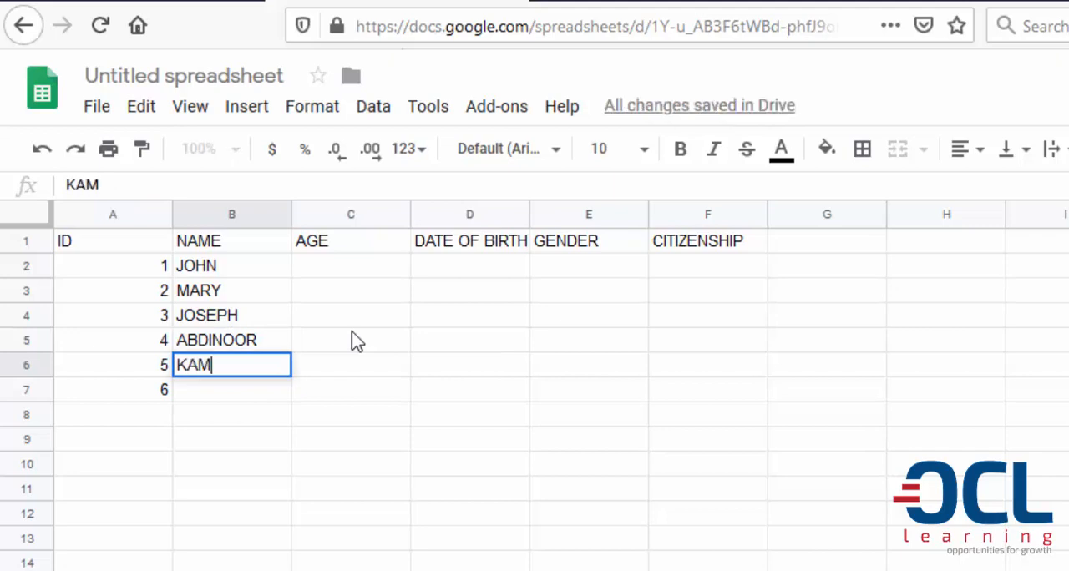
pyautogui.write('AU')
pyautogui.press('Return')
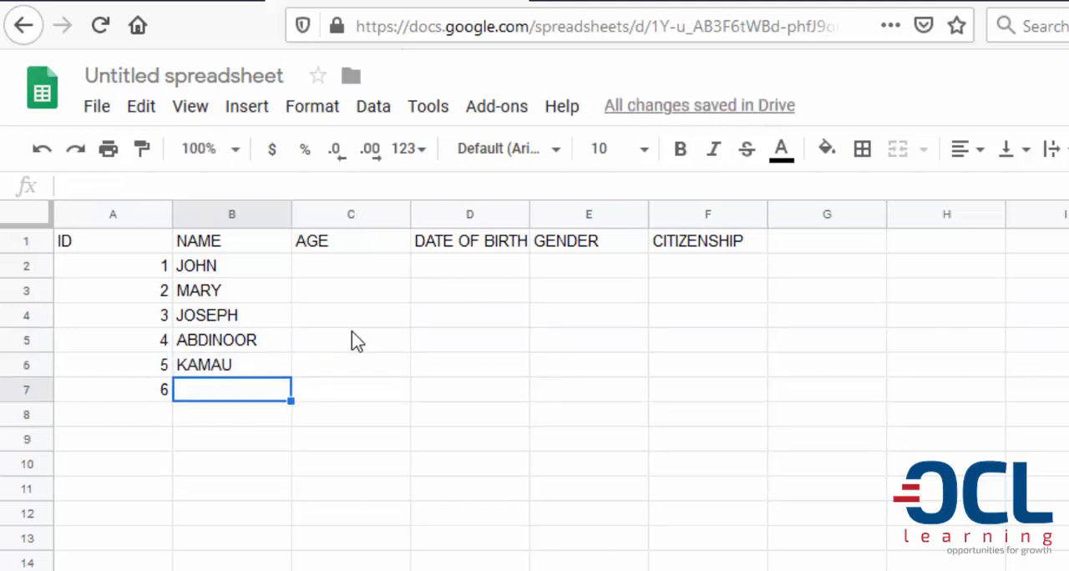
pyautogui.write('WASIKE')
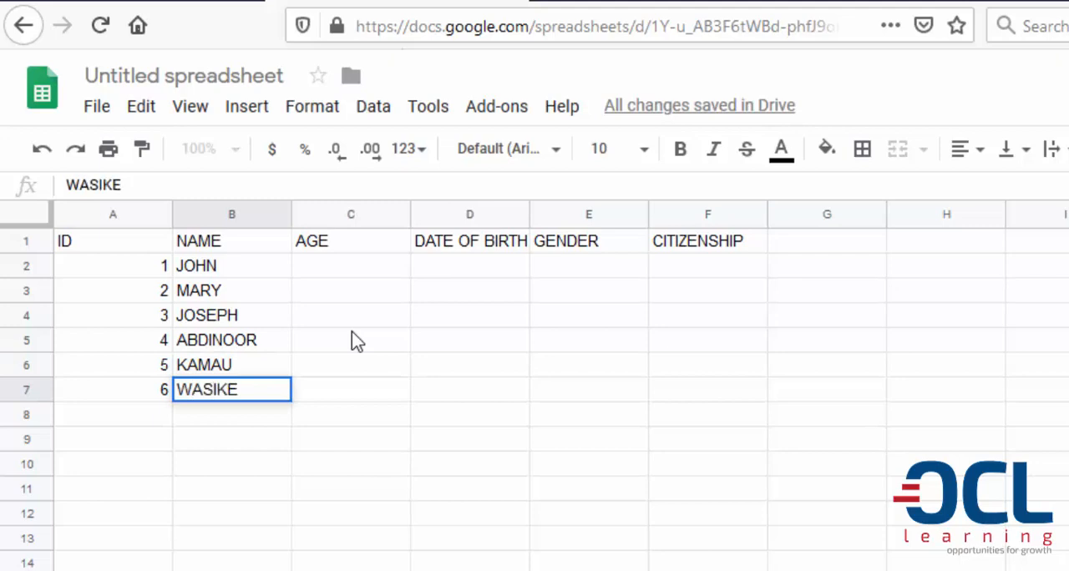
# Enter the ages 50, 63, 40, 25, 15 and 70 in cells C2 to C7
pyautogui.click(372, 267)
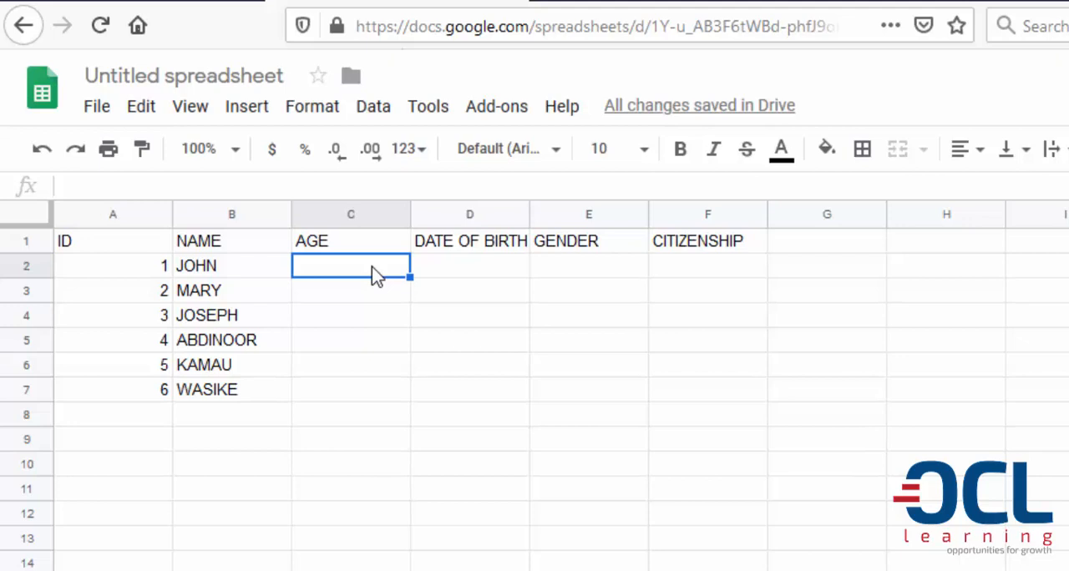
pyautogui.write('50')
pyautogui.press('Return')
pyautogui.write('63')
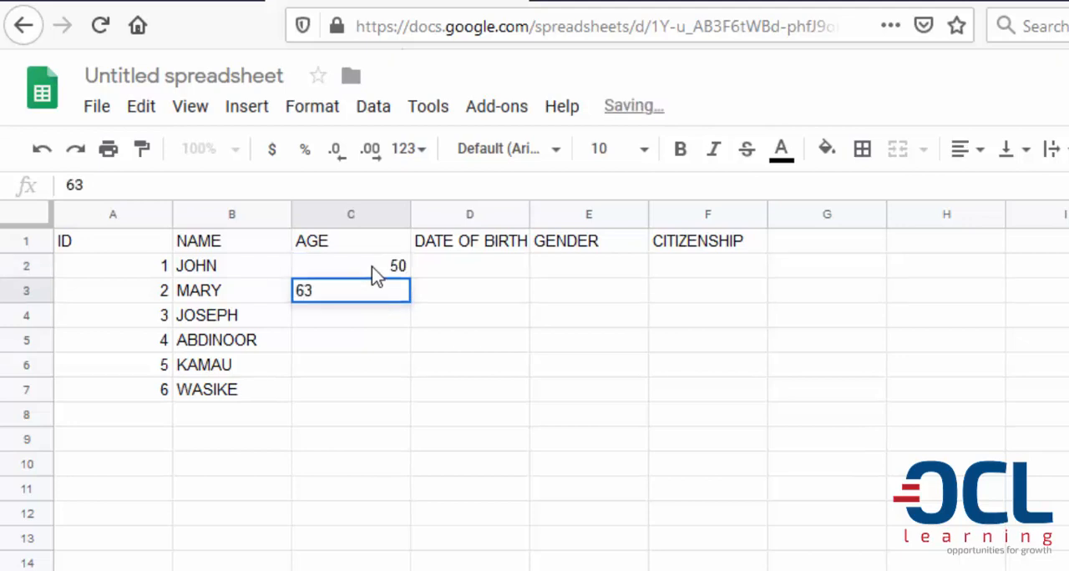
pyautogui.press('Return')
pyautogui.write('40')
pyautogui.press('Return')
pyautogui.write('25')
pyautogui.press('Return')
pyautogui.write('15')
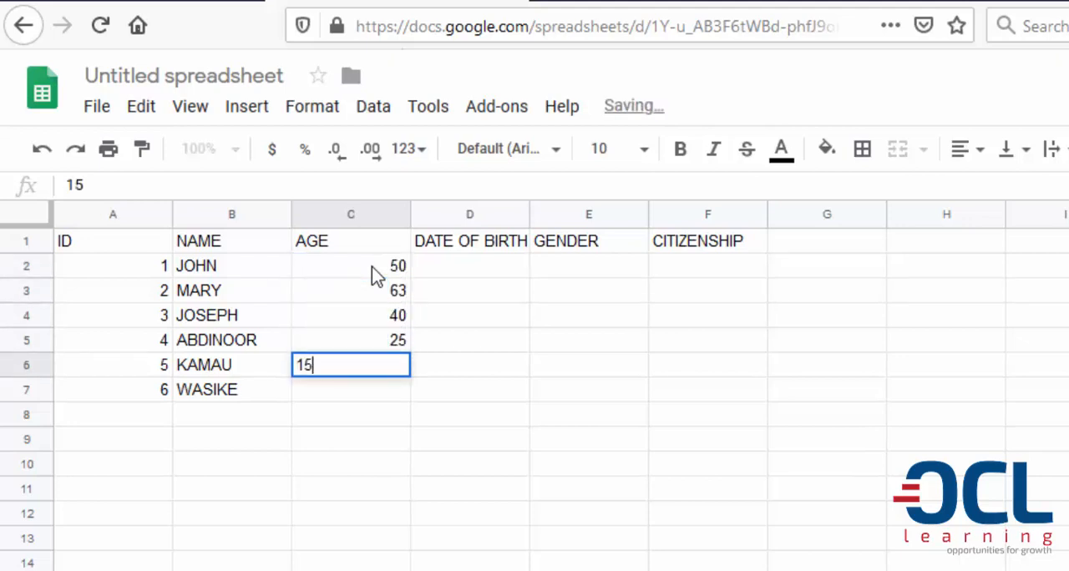
pyautogui.press('Return')
pyautogui.write('70')
pyautogui.press('Return')
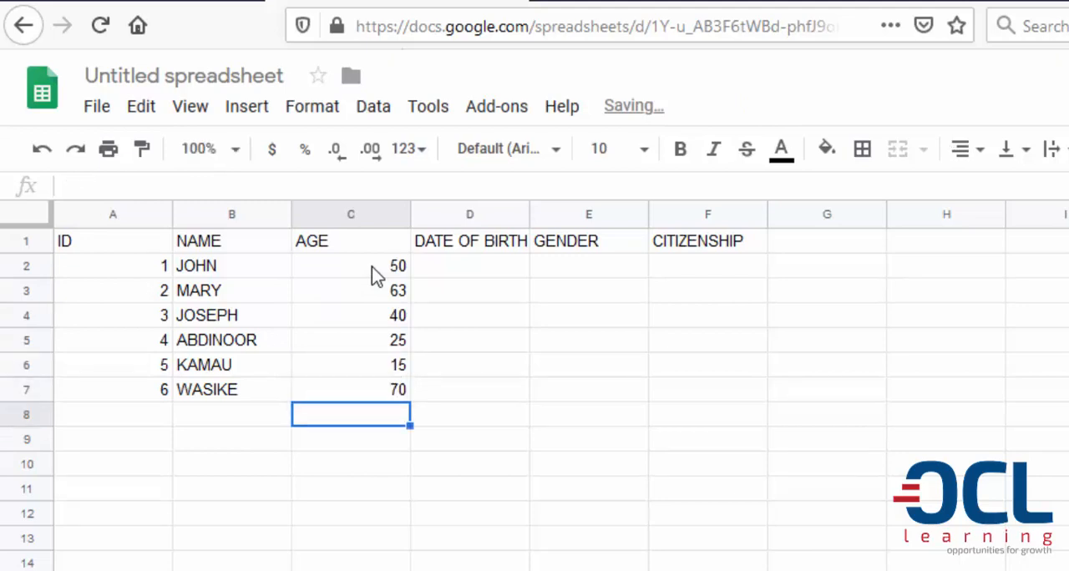
# Clear the values of the DATE OF BIRTH column and delete column D
pyautogui.click(450, 267)
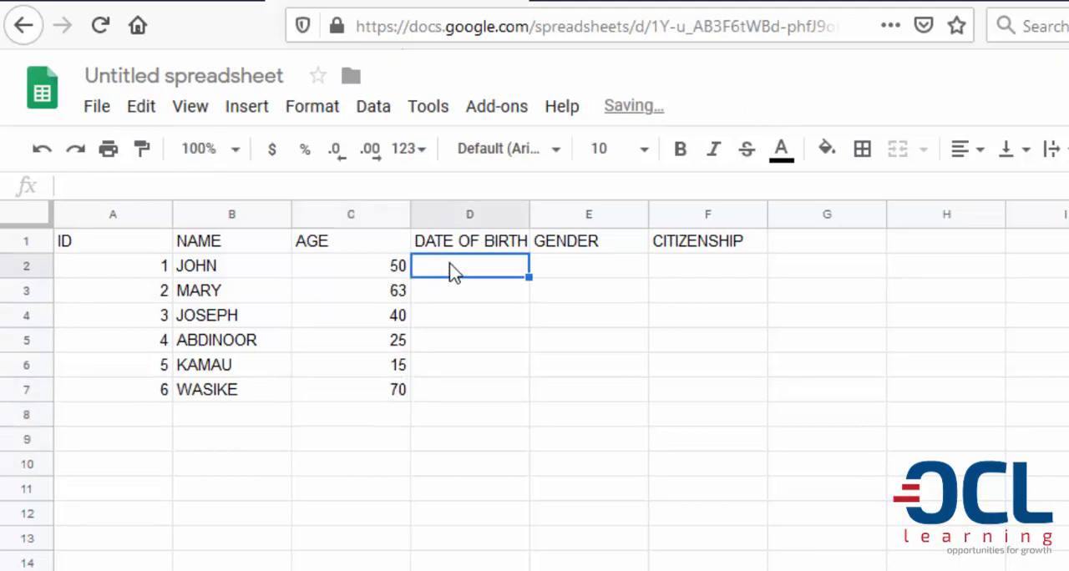
pyautogui.click(452, 215)
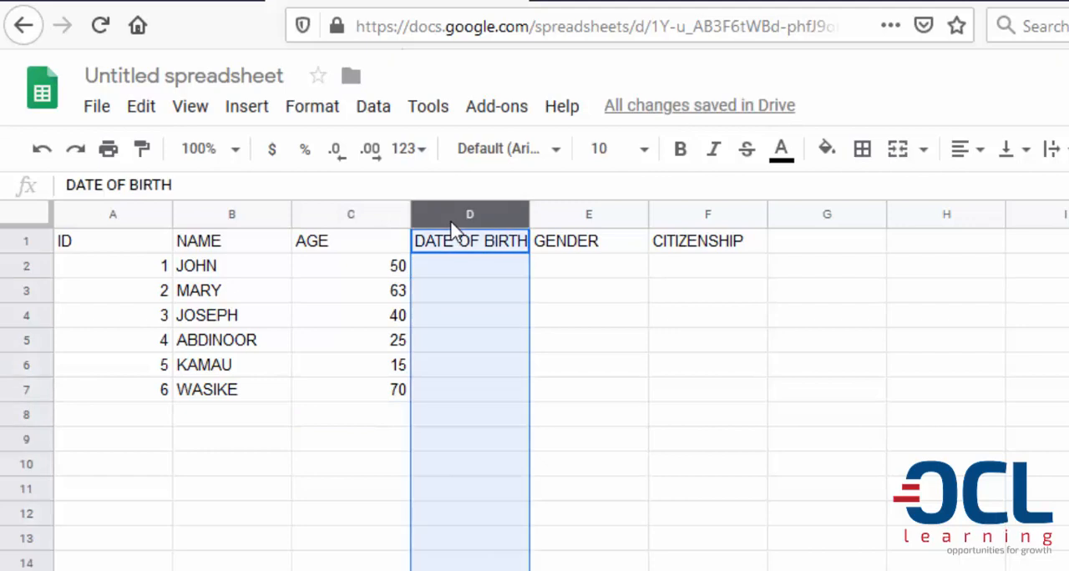
pyautogui.click(141, 108)
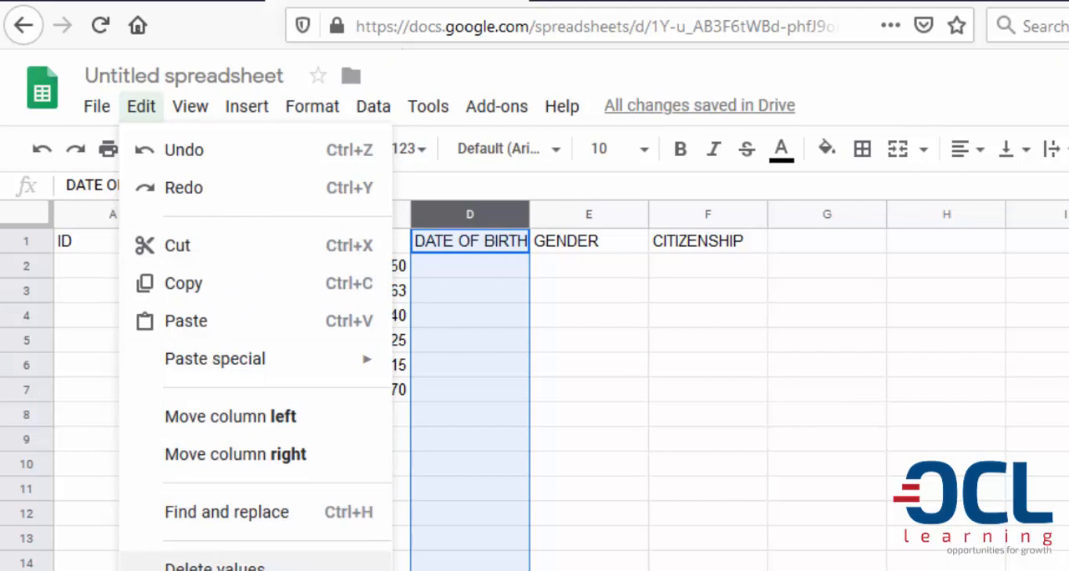
pyautogui.click(214, 566)
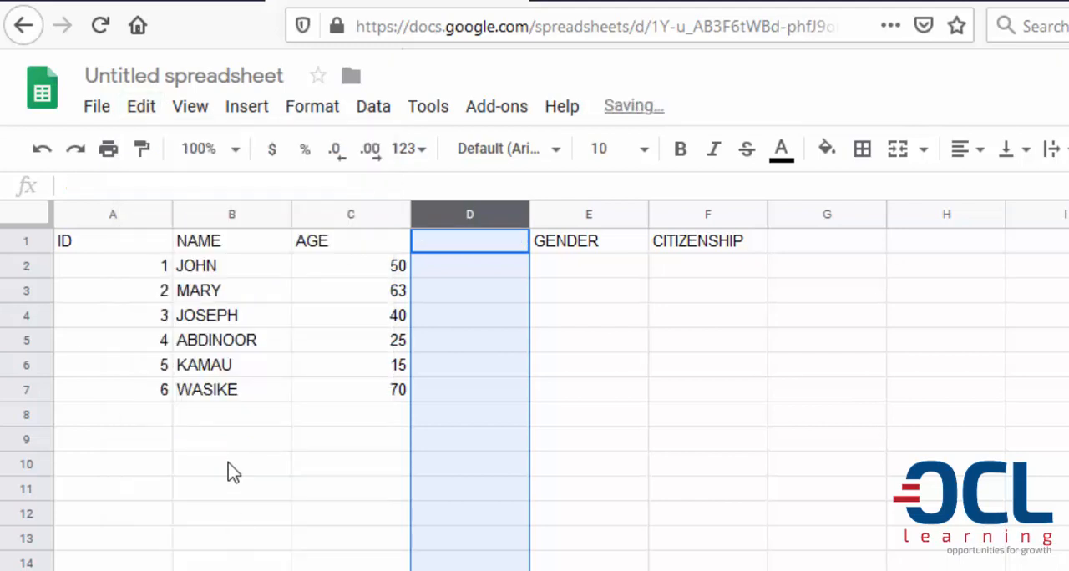
pyautogui.click(155, 104)
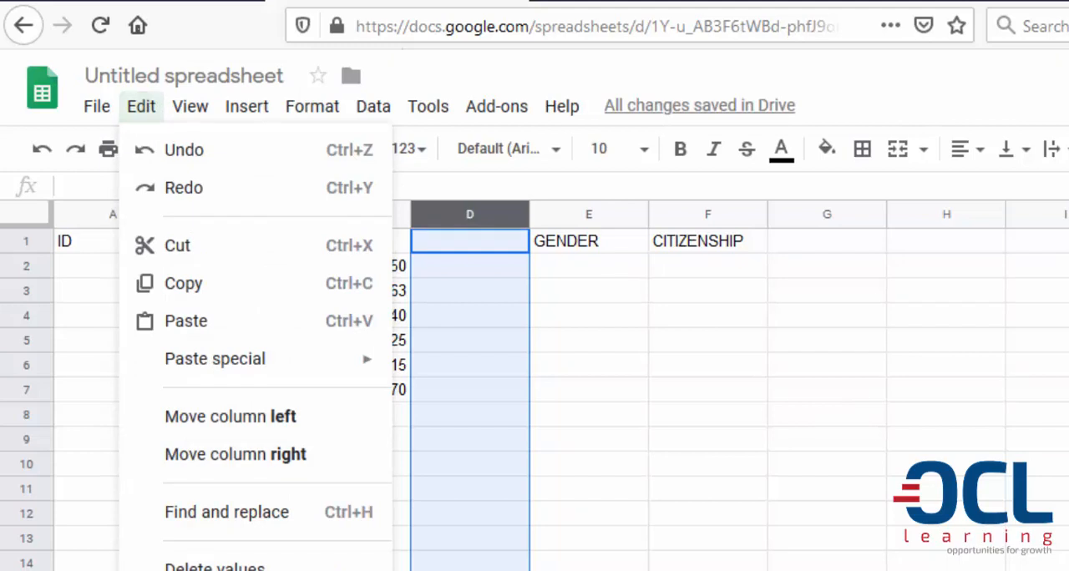
pyautogui.click(214, 570)
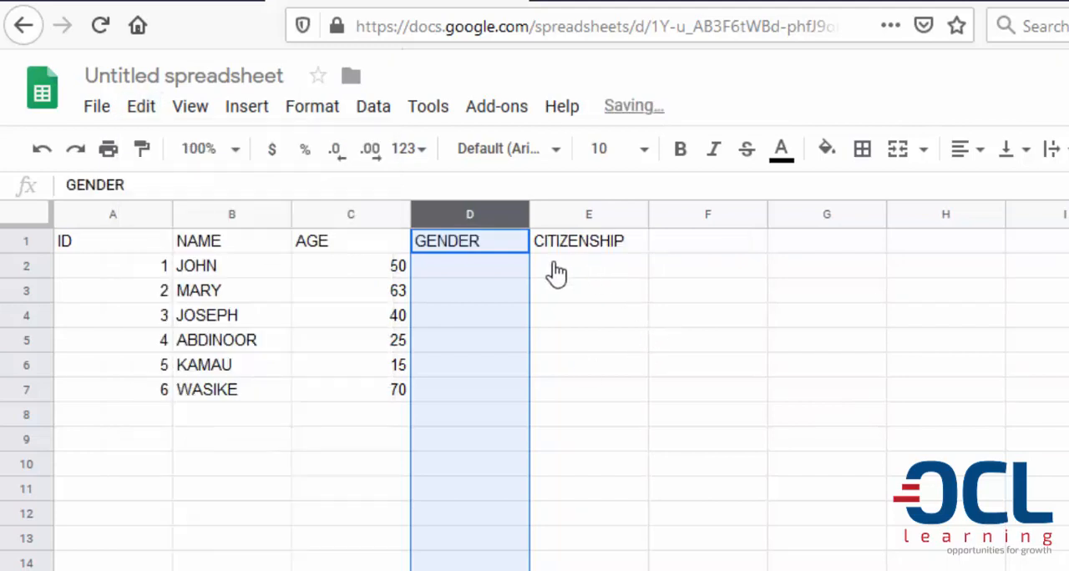
# Enter the genders MALE, FEMALE and MALE for IDs 1 to 3 in cells D2 to D4
pyautogui.click(471, 275)
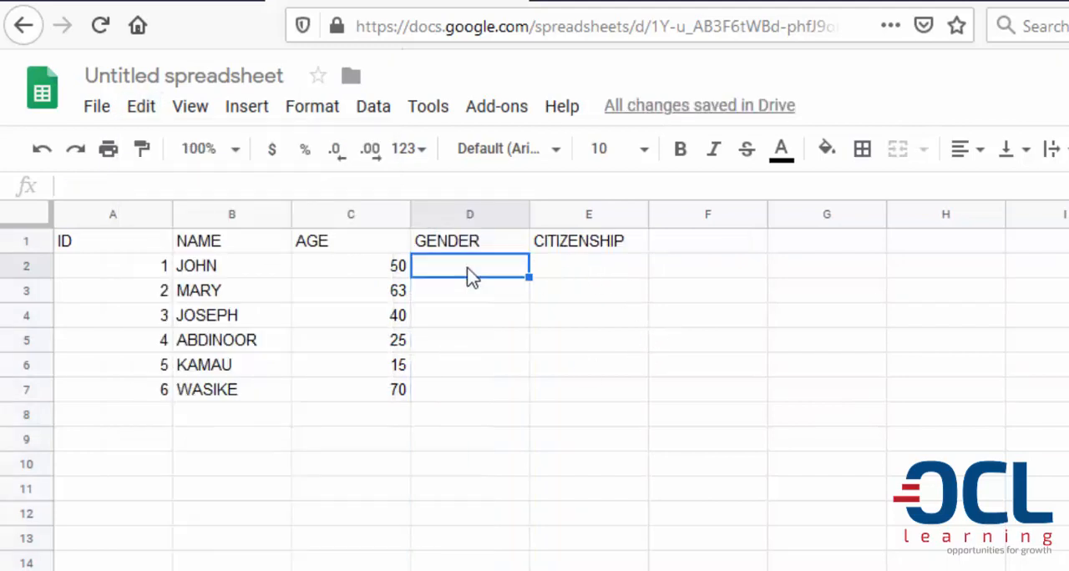
pyautogui.write('MALE')
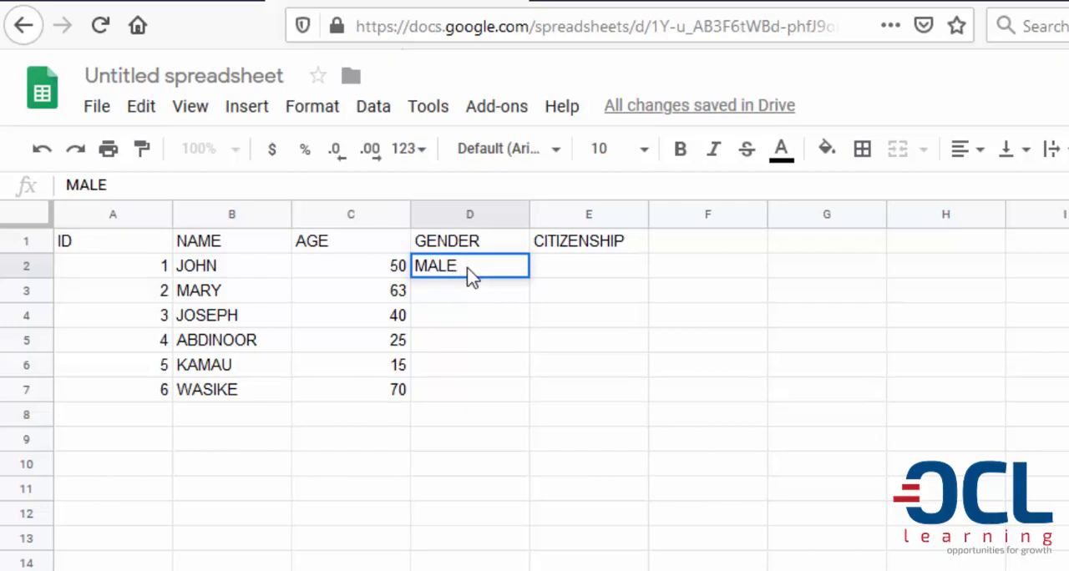
pyautogui.press('Return')
pyautogui.write('FEMAL')
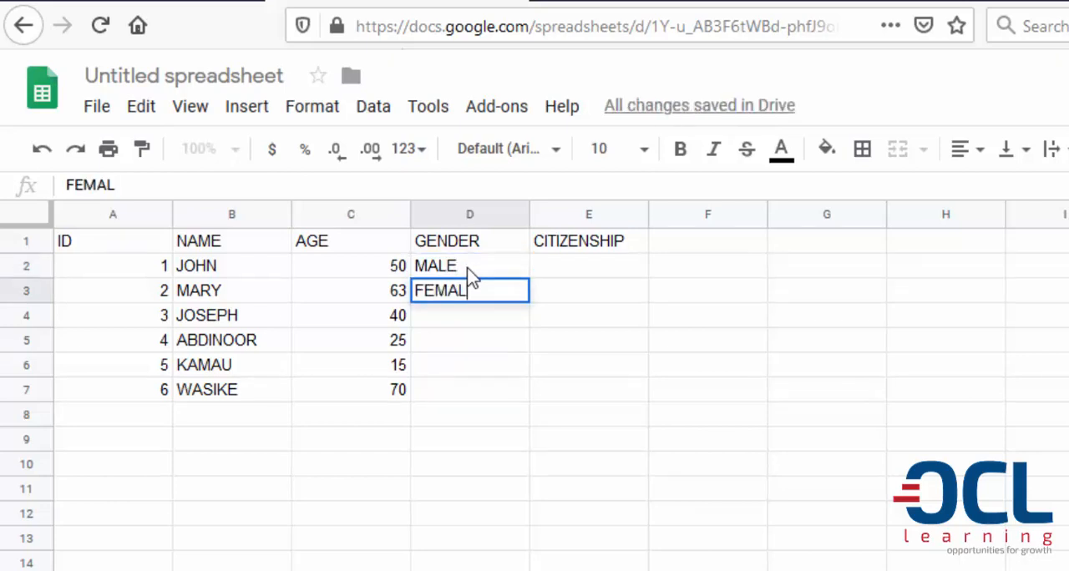
pyautogui.write('E')
pyautogui.click(466, 324)
pyautogui.write('MALE')
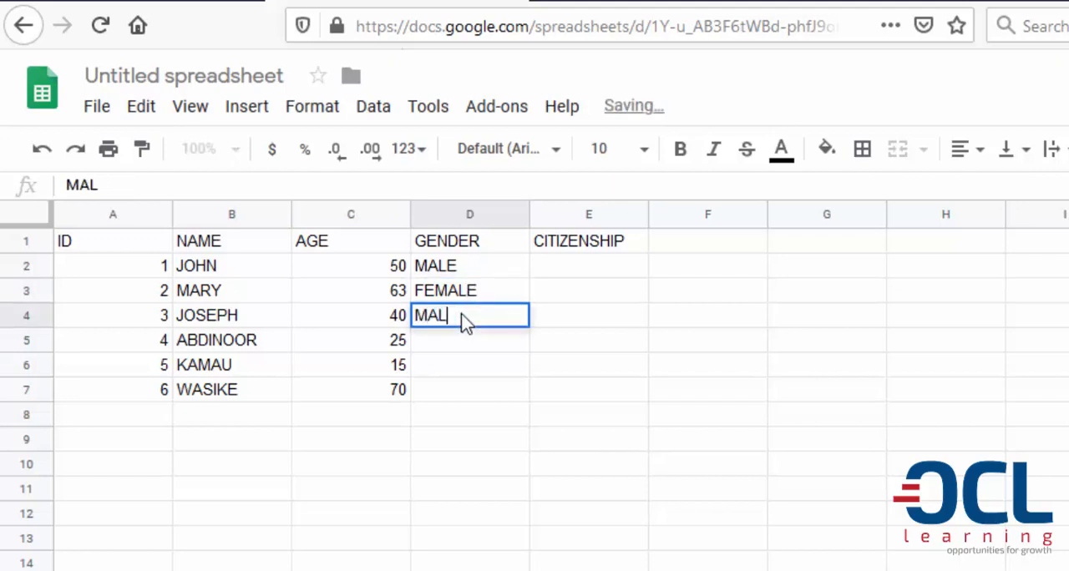
# Enter MALE as the gender for IDs 4 to 6 in cells D5 to D7
pyautogui.click(464, 351)
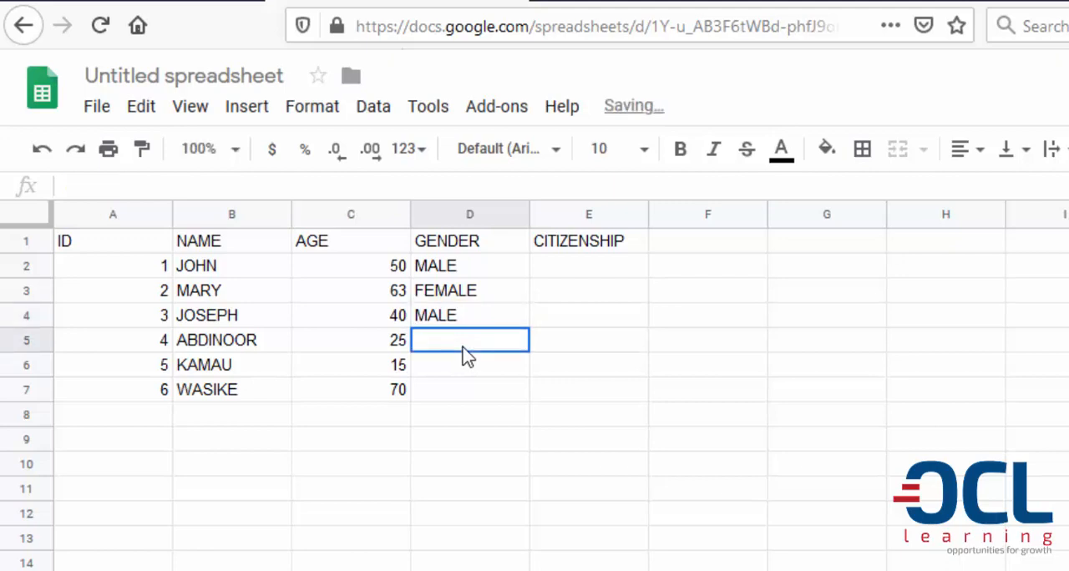
pyautogui.write('MALE')
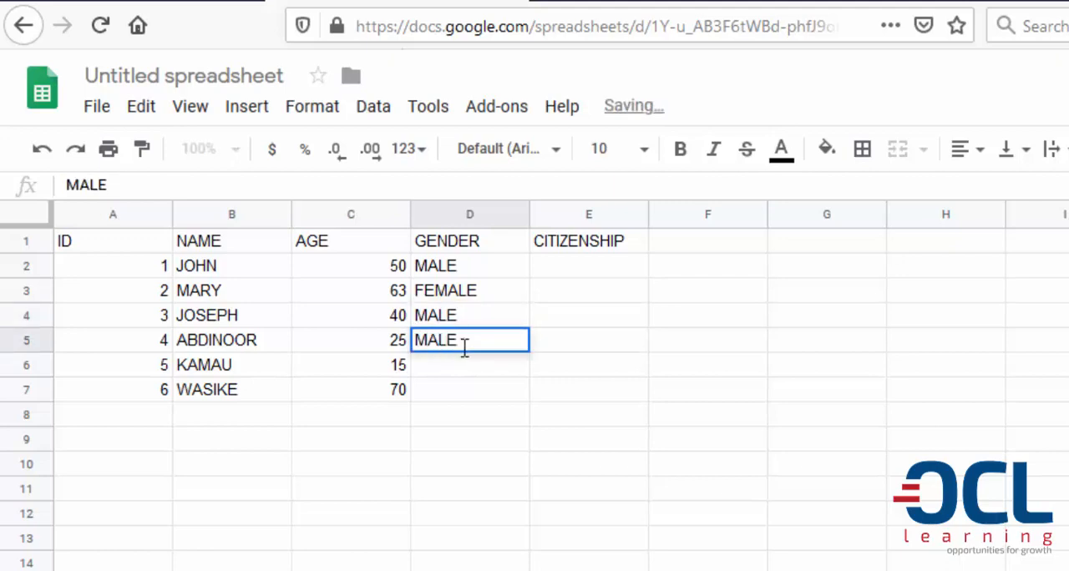
pyautogui.click(473, 371)
pyautogui.write('M')
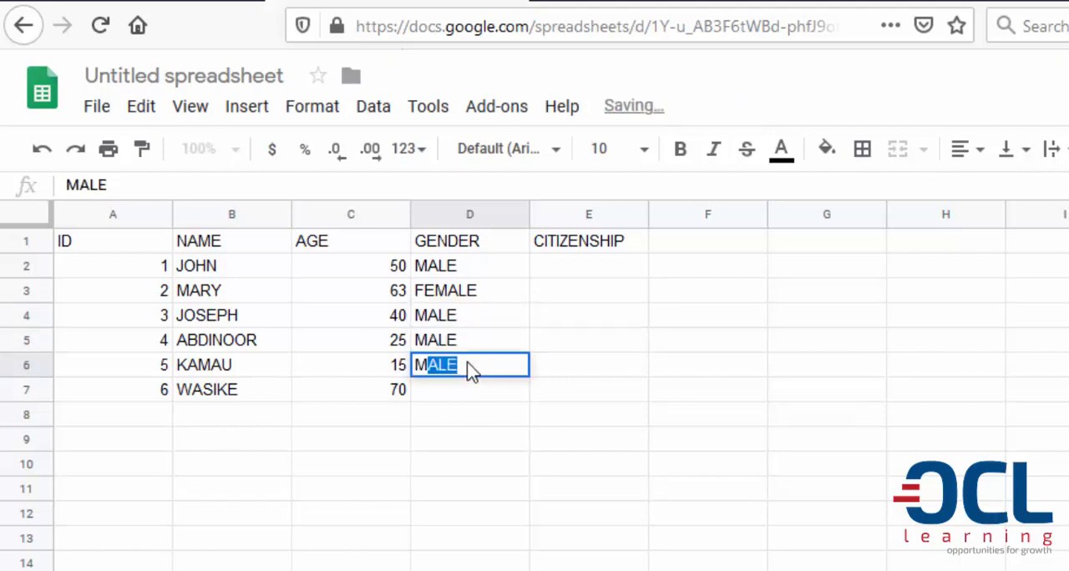
pyautogui.press('Return')
pyautogui.write('MALE')
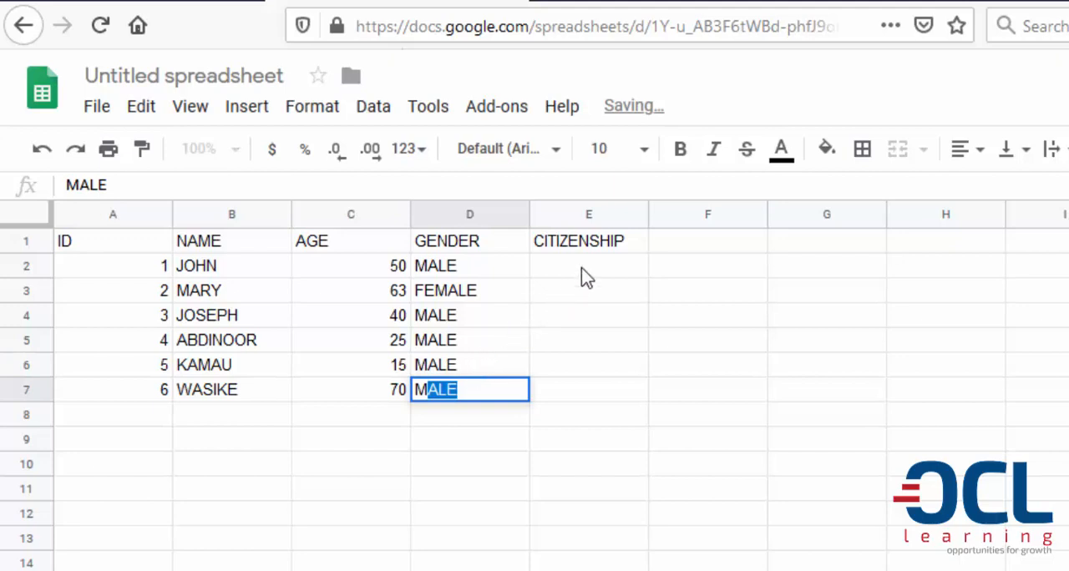
# Enter the citizenships UGANDAN, KENYAN and UGANDAN for IDs 1 to 3 in cells E2 to E4
pyautogui.click(587, 278)
pyautogui.write('UGANDA')
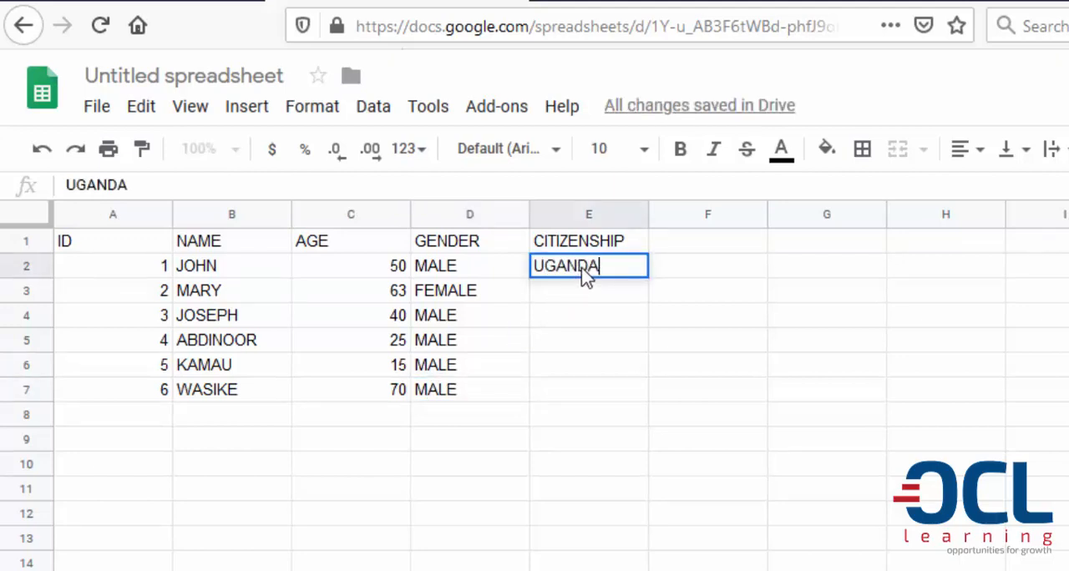
pyautogui.write('N')
pyautogui.press('Return')
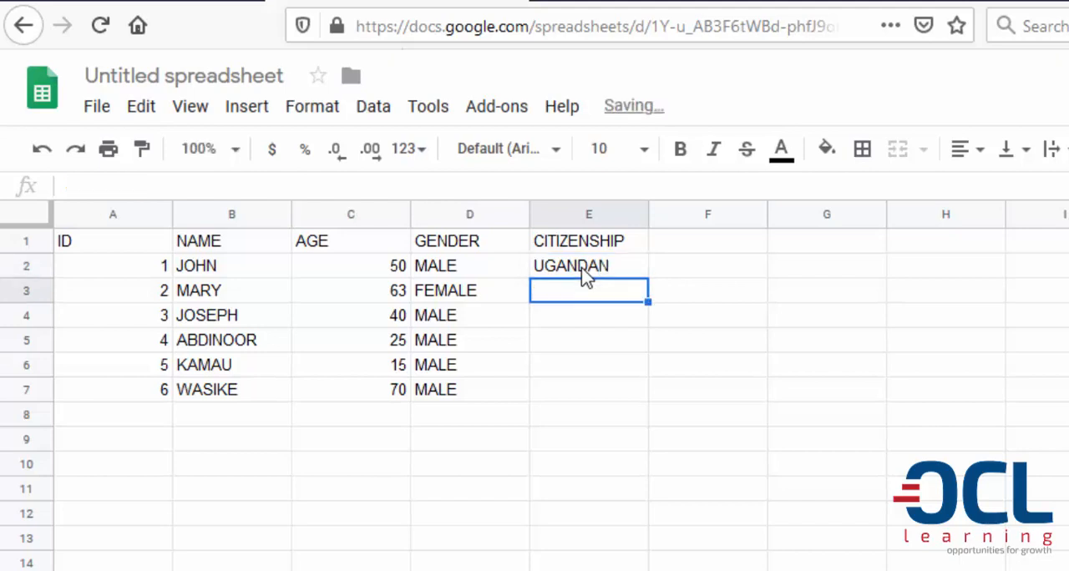
pyautogui.write('KENYAN')
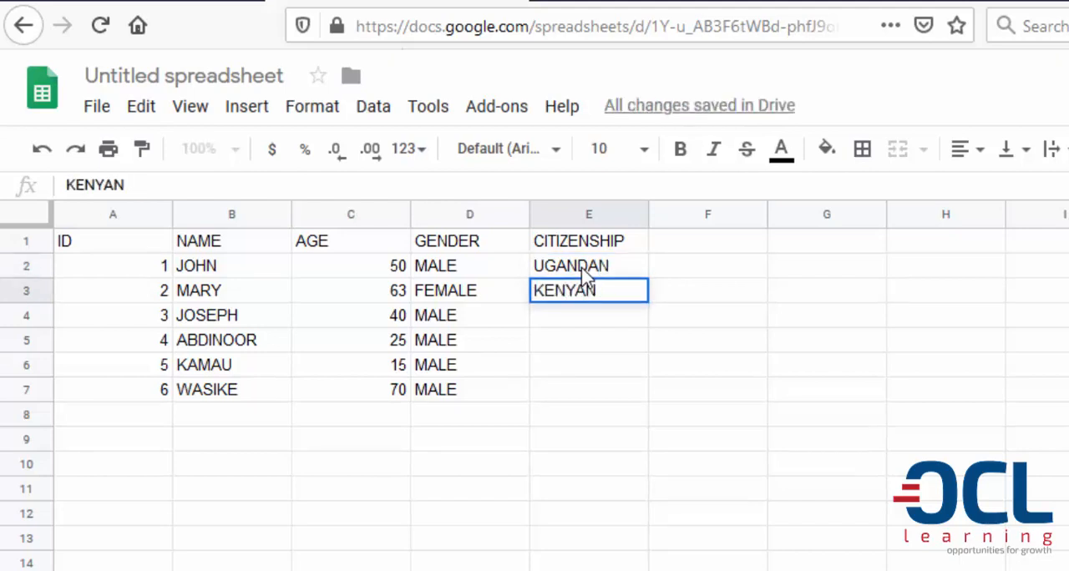
pyautogui.press('Return')
pyautogui.write('UGA')
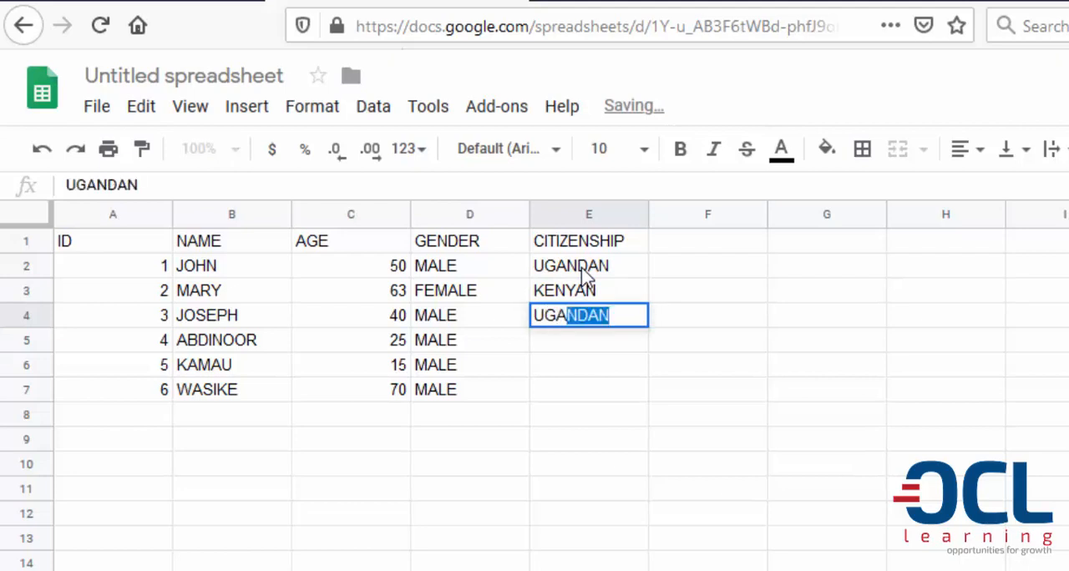
pyautogui.press('Return')
# Enter KENYAN as the citizenship for IDs 4 to 6 in cells E5 to E7
pyautogui.write('KENYAN')
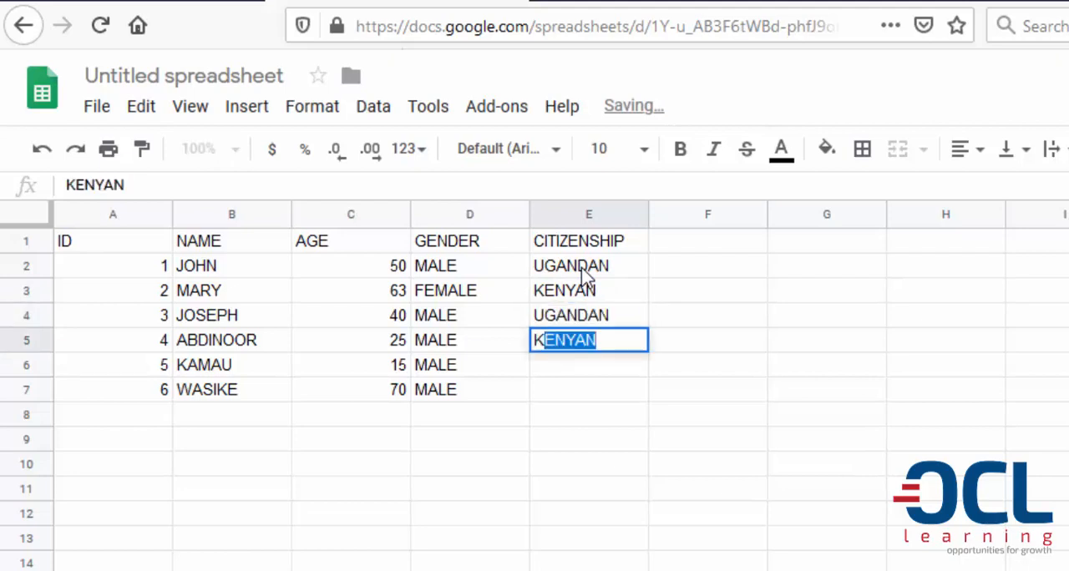
pyautogui.press('Return')
pyautogui.write('K')
pyautogui.press('Return')
pyautogui.write('K')
pyautogui.press('Return')
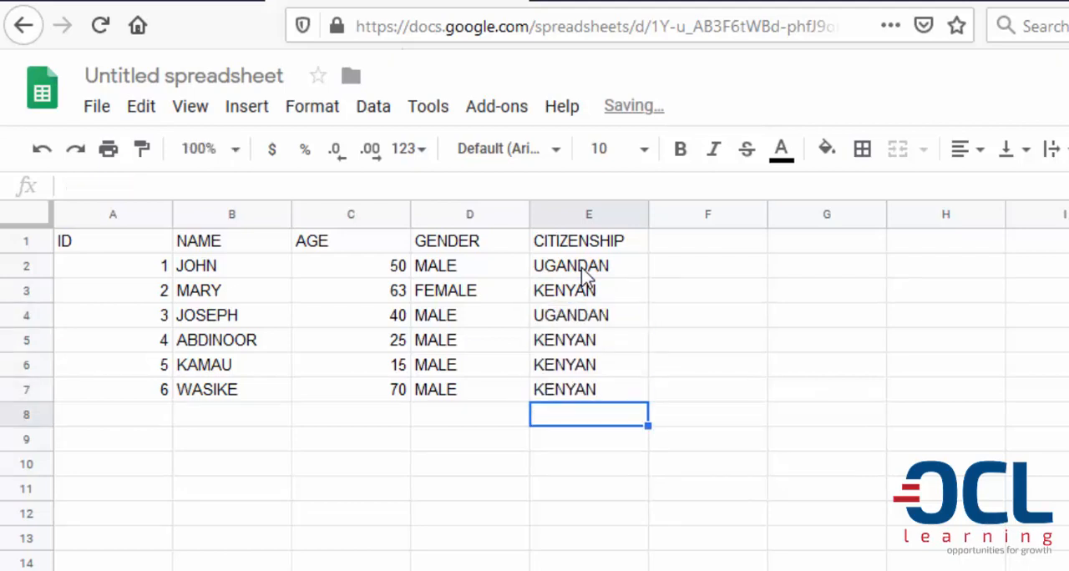
# Rename the untitled spreadsheet as MY DATA
pyautogui.click(159, 247)
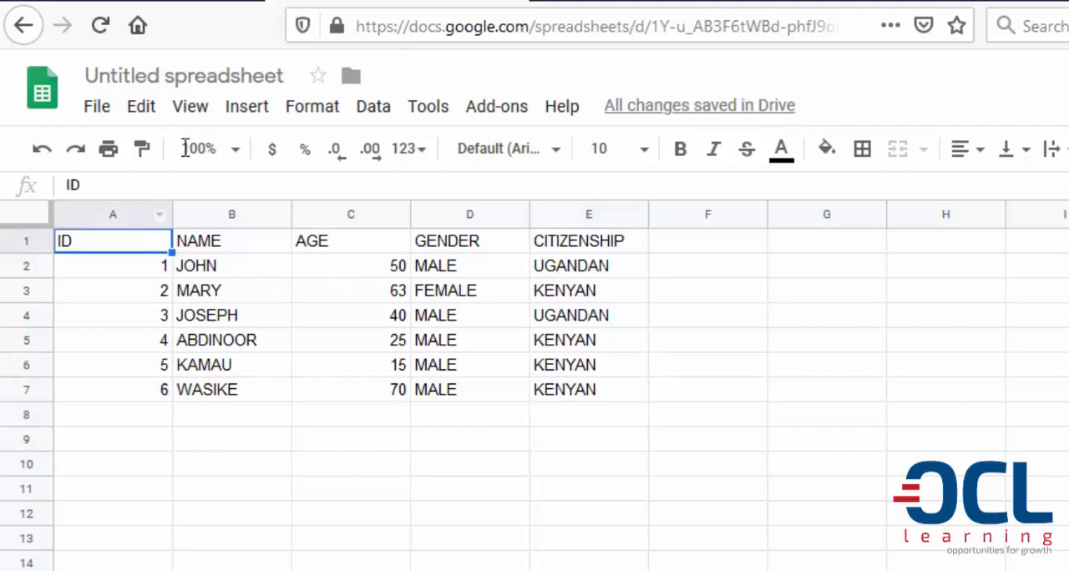
pyautogui.click(171, 77)
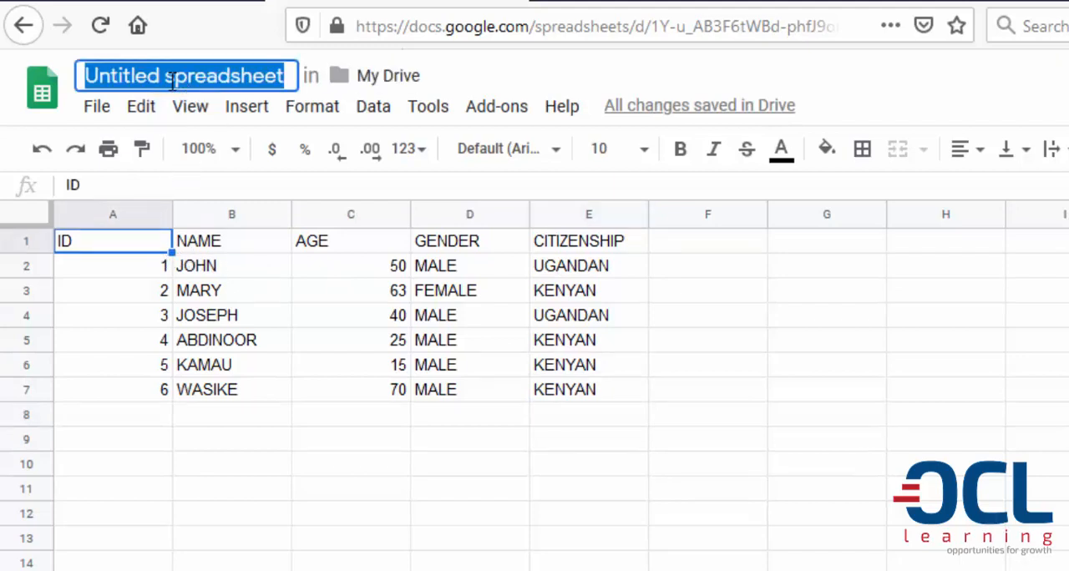
pyautogui.write('MY DATA')
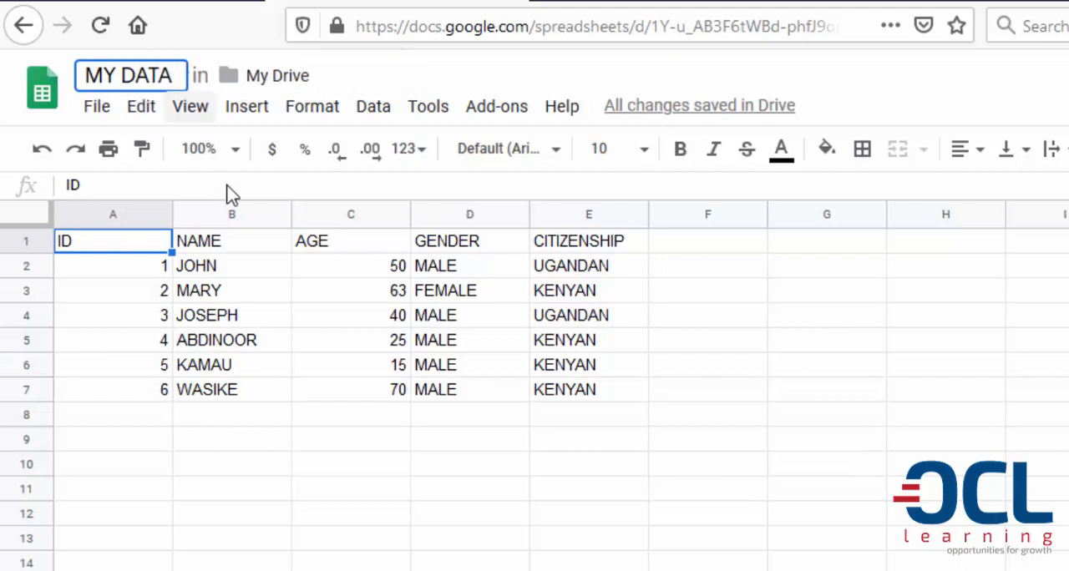
pyautogui.press('Return')
pyautogui.click(248, 244)
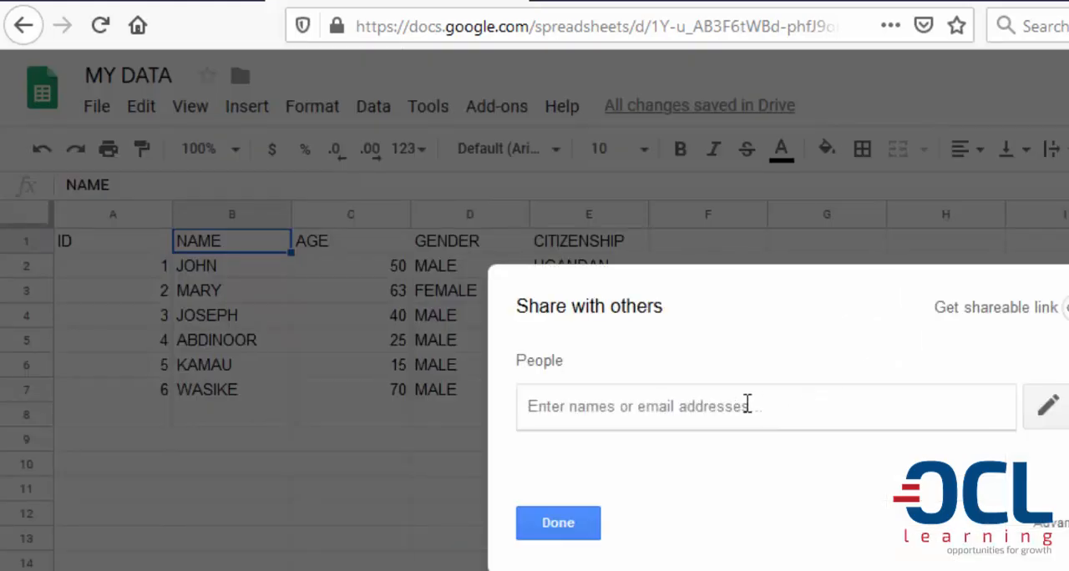
# Turn on link sharing for the spreadsheet and set the access so that anyone with the link can edit
pyautogui.click(1065, 326)
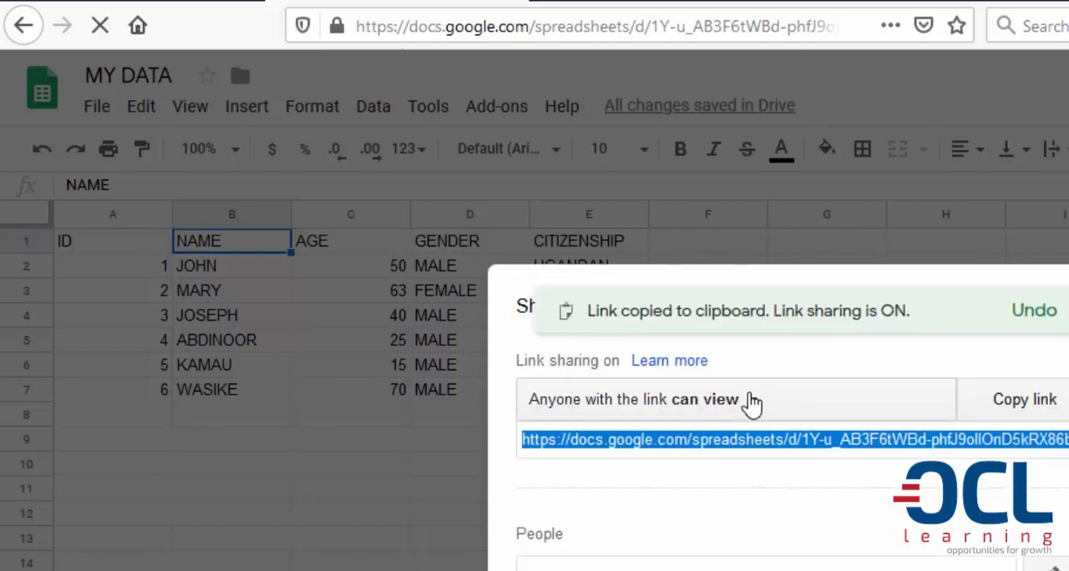
pyautogui.click(752, 403)
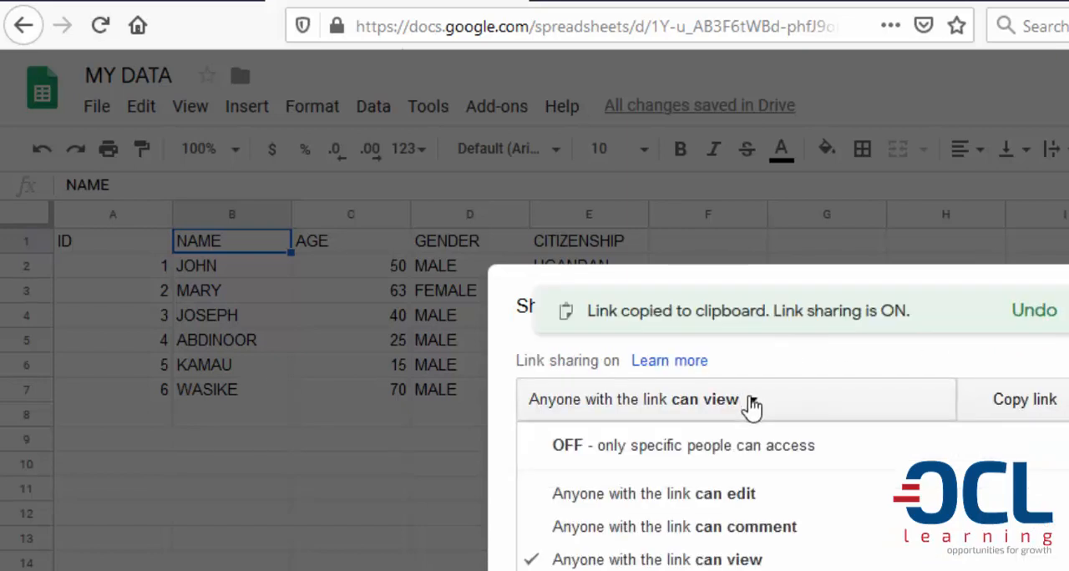
pyautogui.click(704, 497)
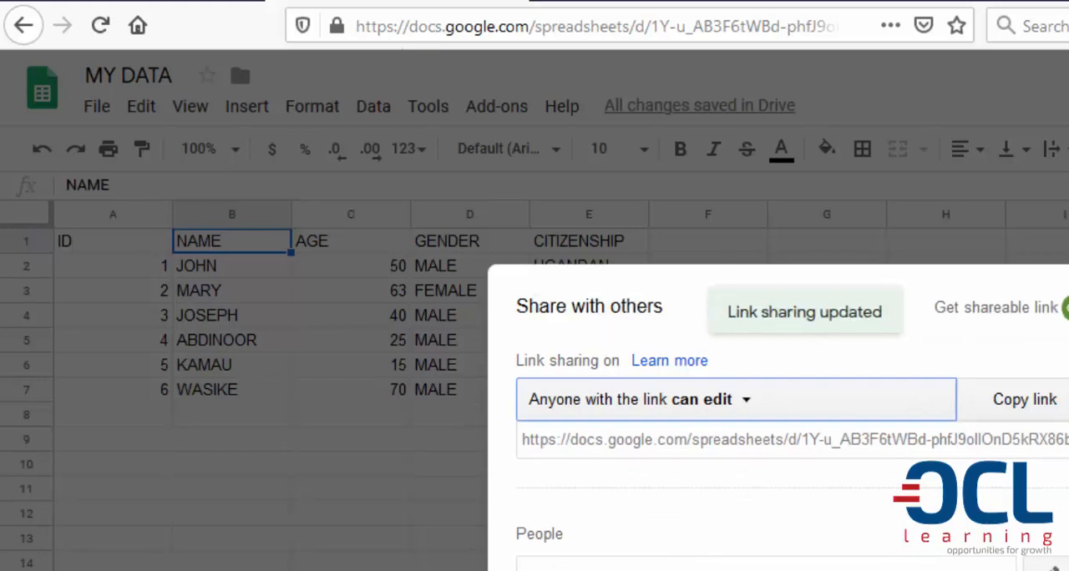
pyautogui.press('Escape')
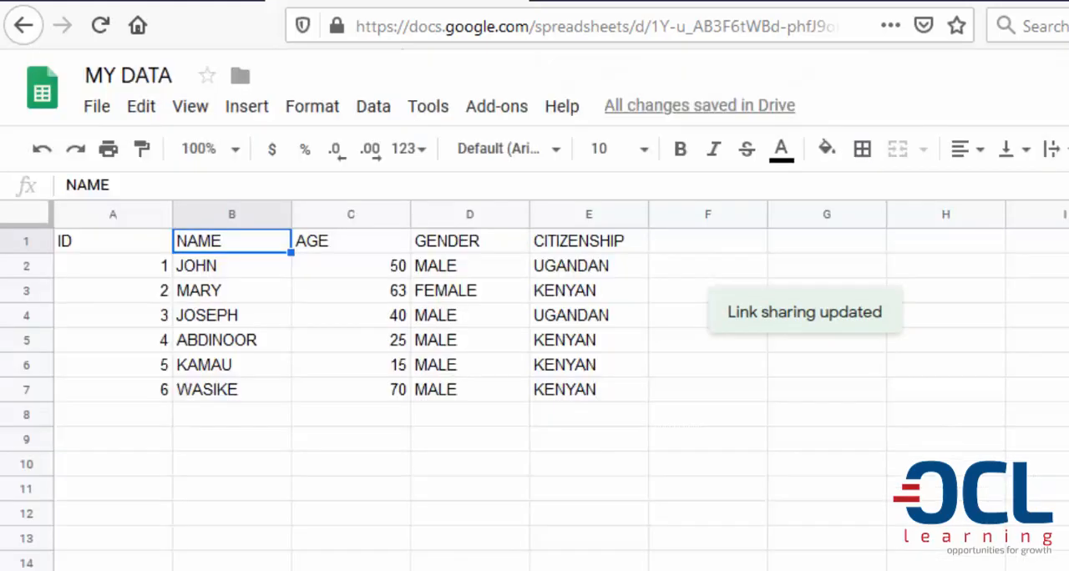
# Download the current sheet as comma-separated values (.csv) and save the file to the computer
pyautogui.click(98, 112)
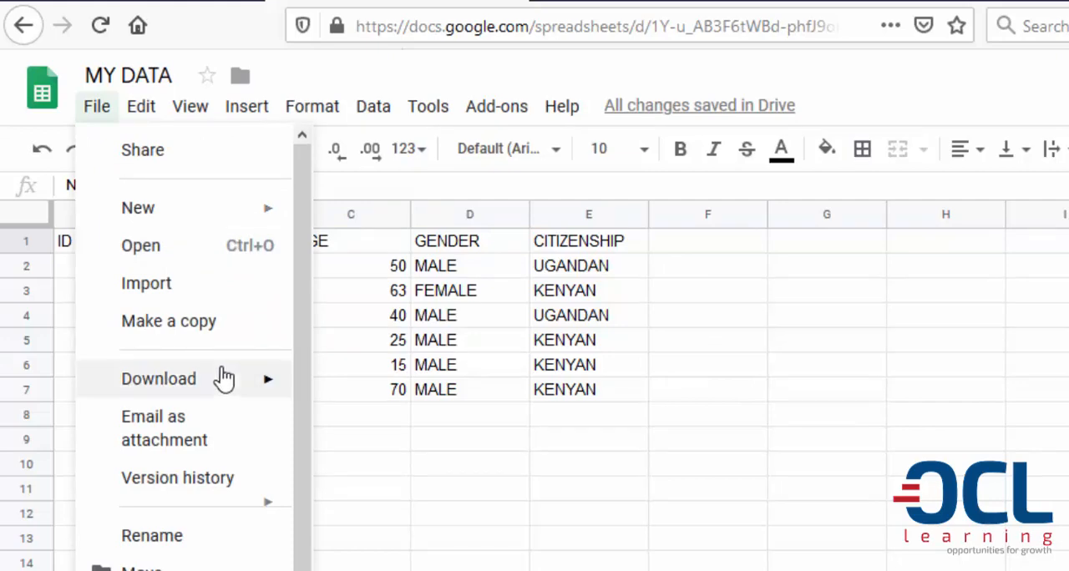
pyautogui.moveTo(228, 381)
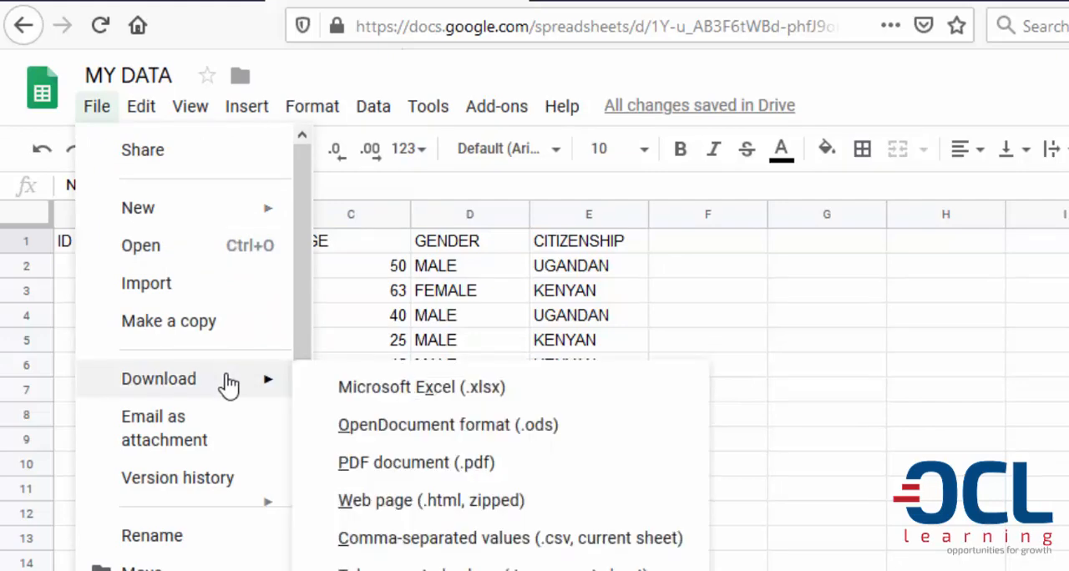
pyautogui.click(484, 541)
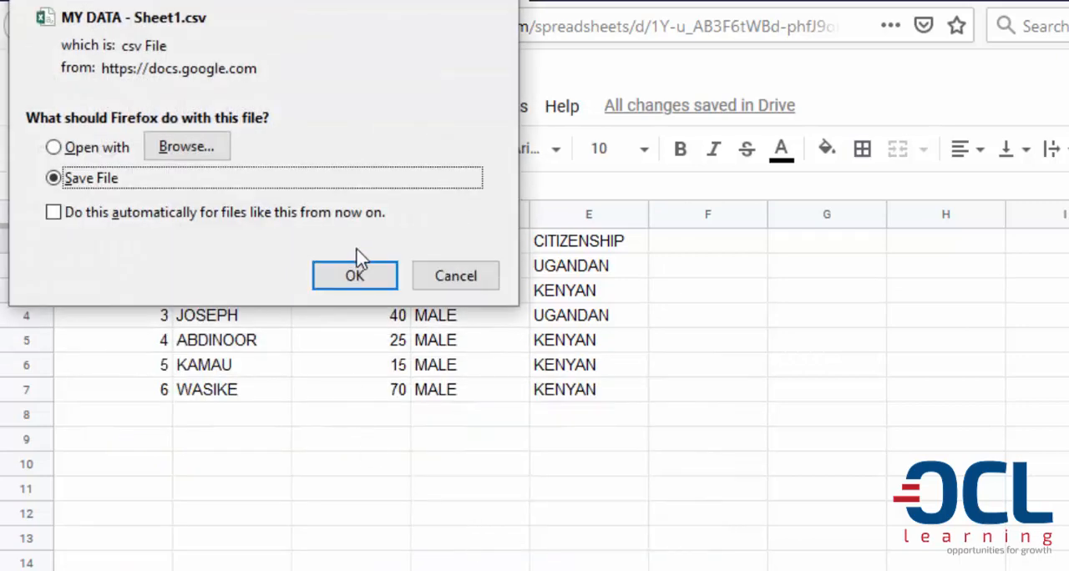
pyautogui.click(348, 284)
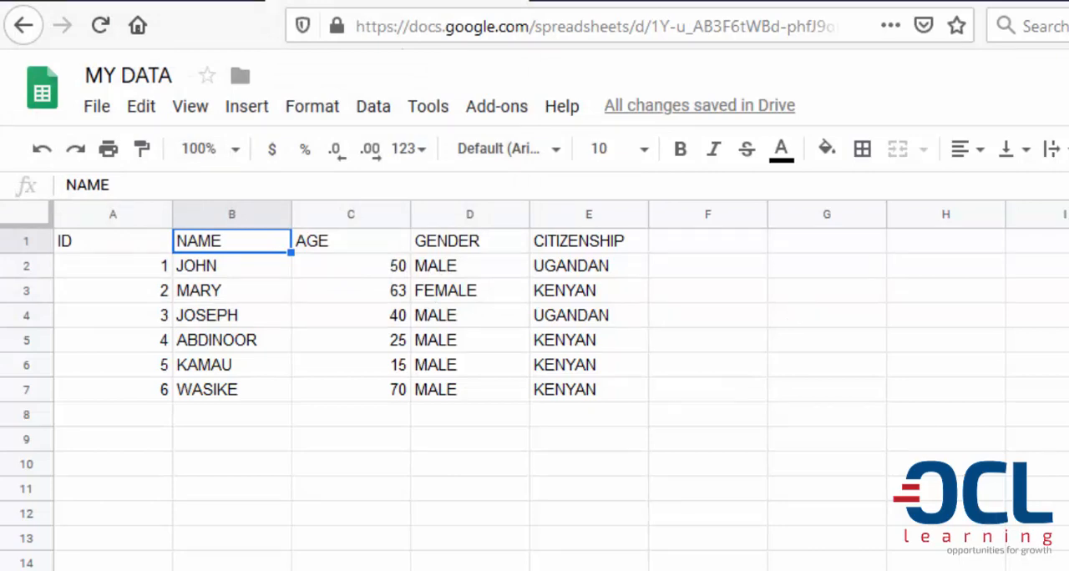
# Check the MY DATA - Sheet1.csv file in the browser's recent downloads and return to the sheet
pyautogui.click(876, 77)
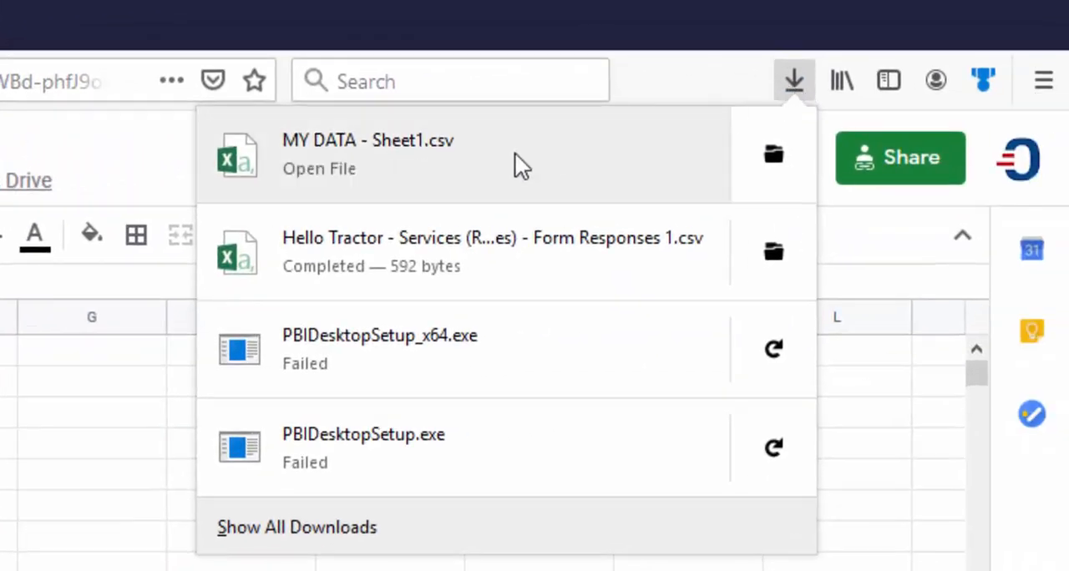
pyautogui.rightClick(370, 157)
pyautogui.click(492, 254)
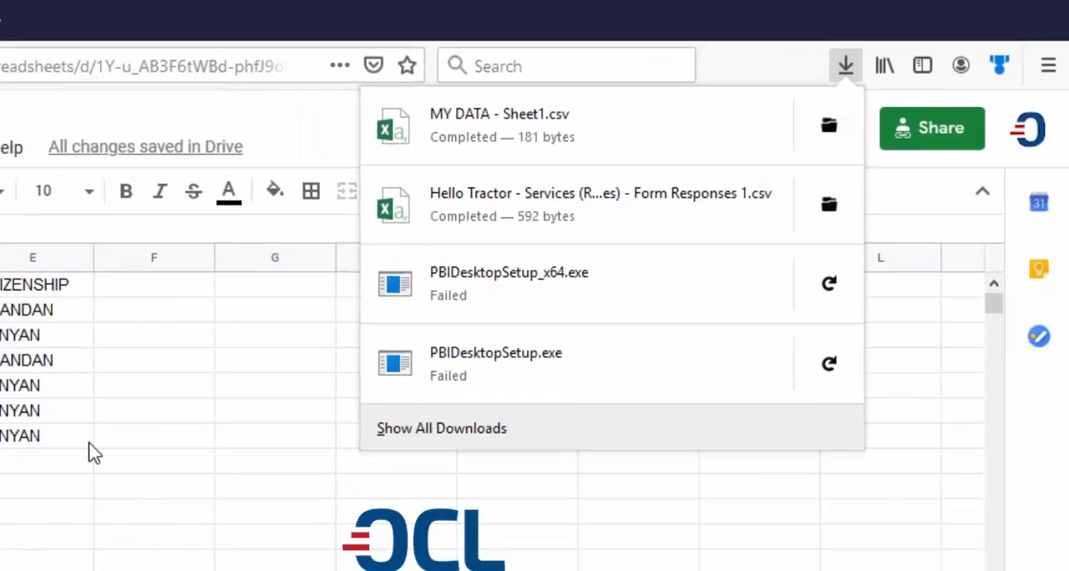
pyautogui.press('Escape')
pyautogui.click(355, 309)
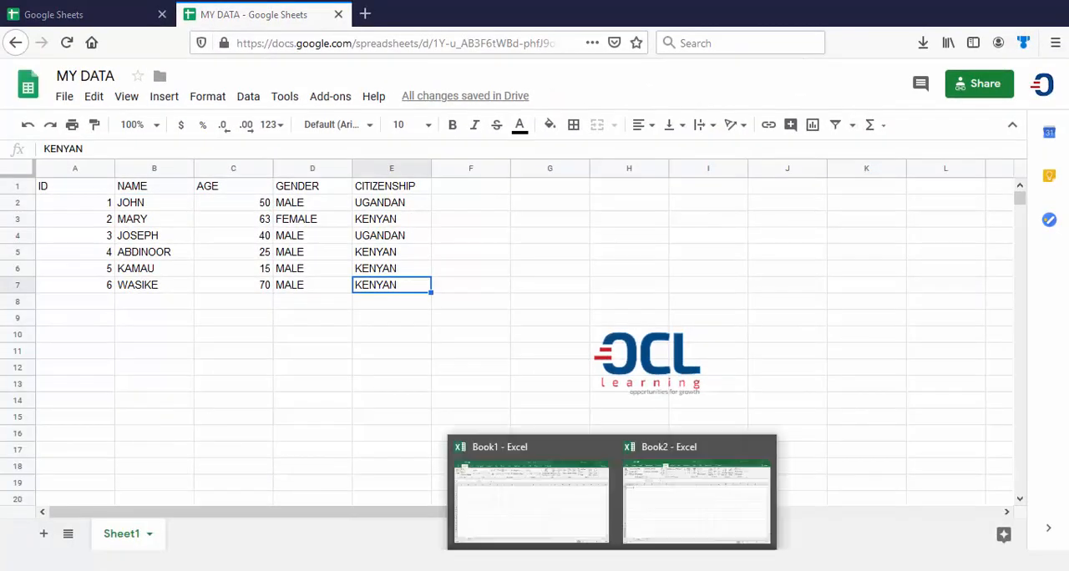
# Switch to the Excel workbook Book1 and import the Google Sheet from the web with its copied CSV export link, loading it as a table
pyautogui.click(521, 509)
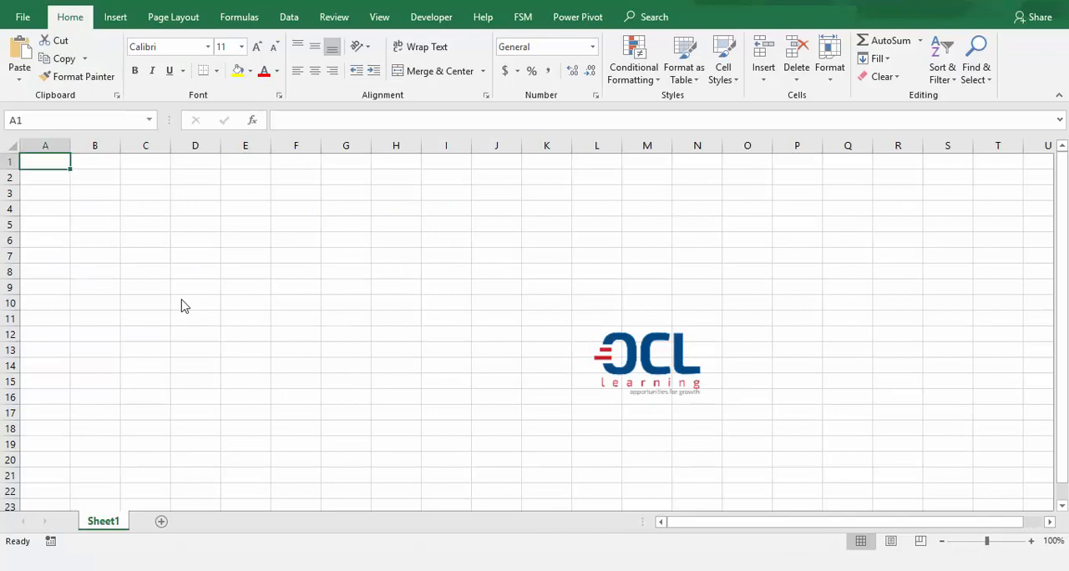
pyautogui.click(288, 18)
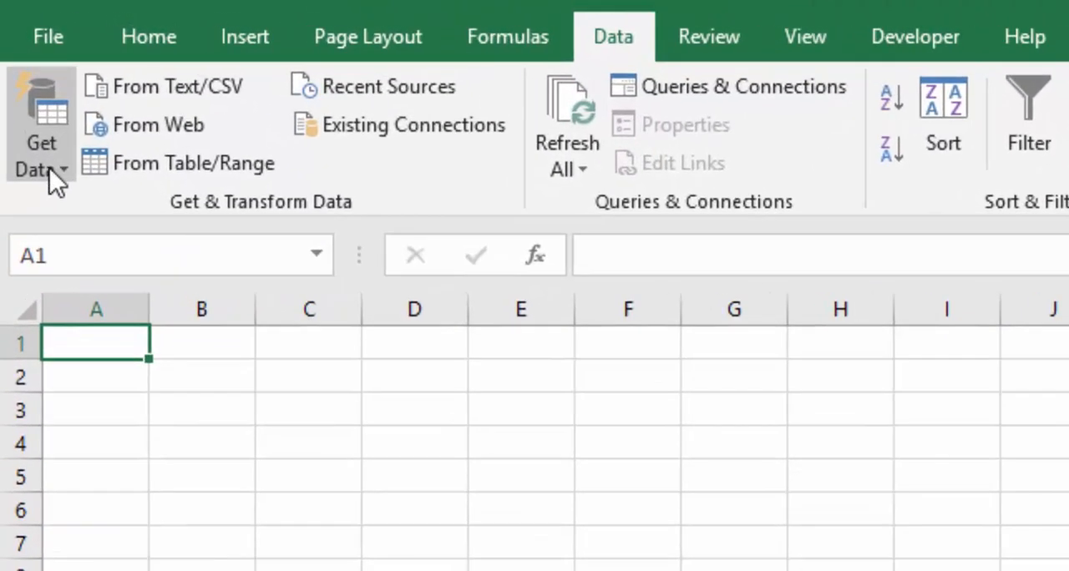
pyautogui.click(37, 127)
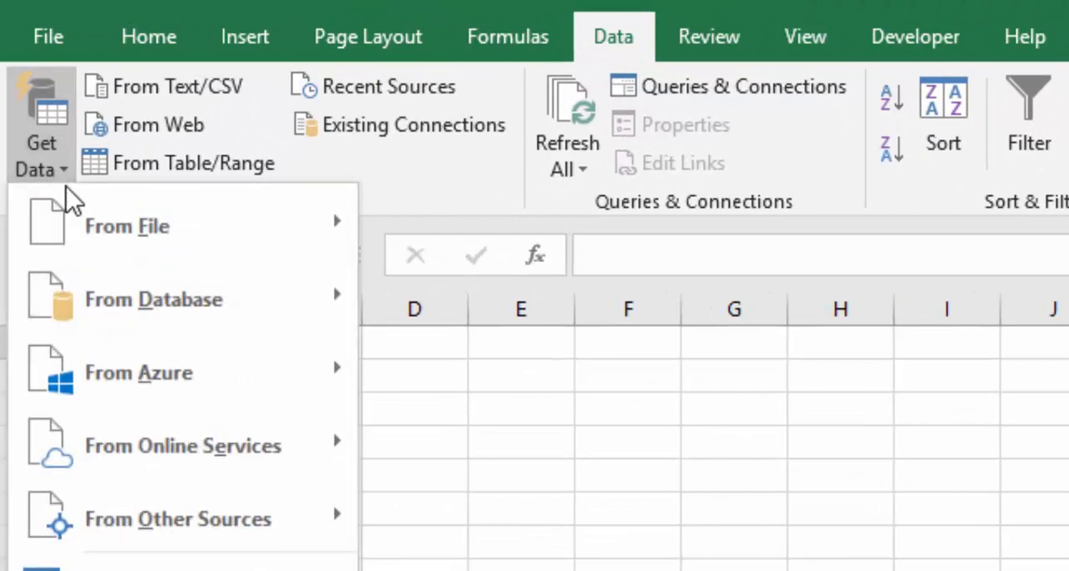
pyautogui.moveTo(203, 282)
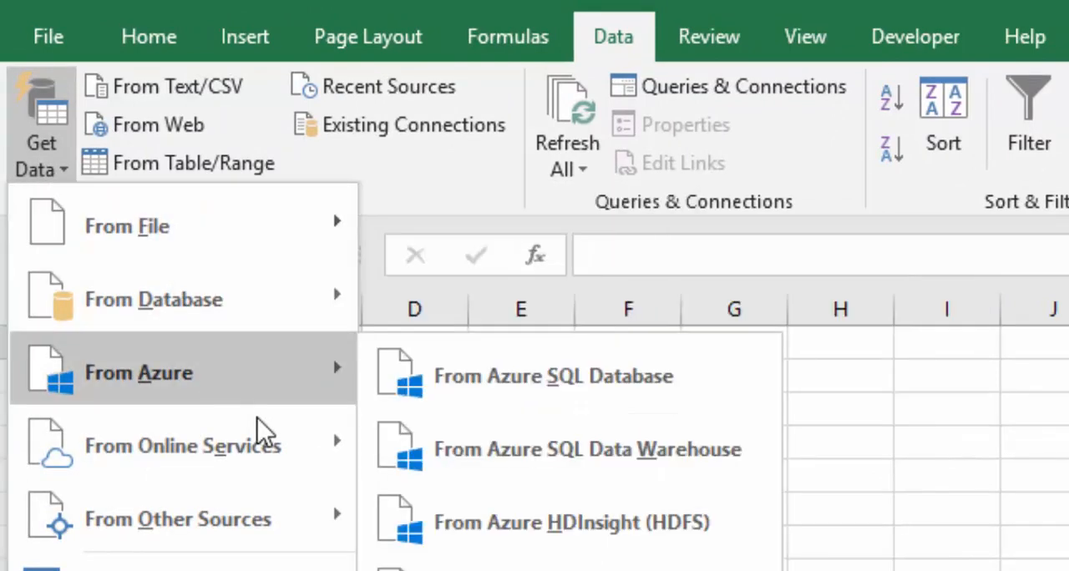
pyautogui.moveTo(326, 519)
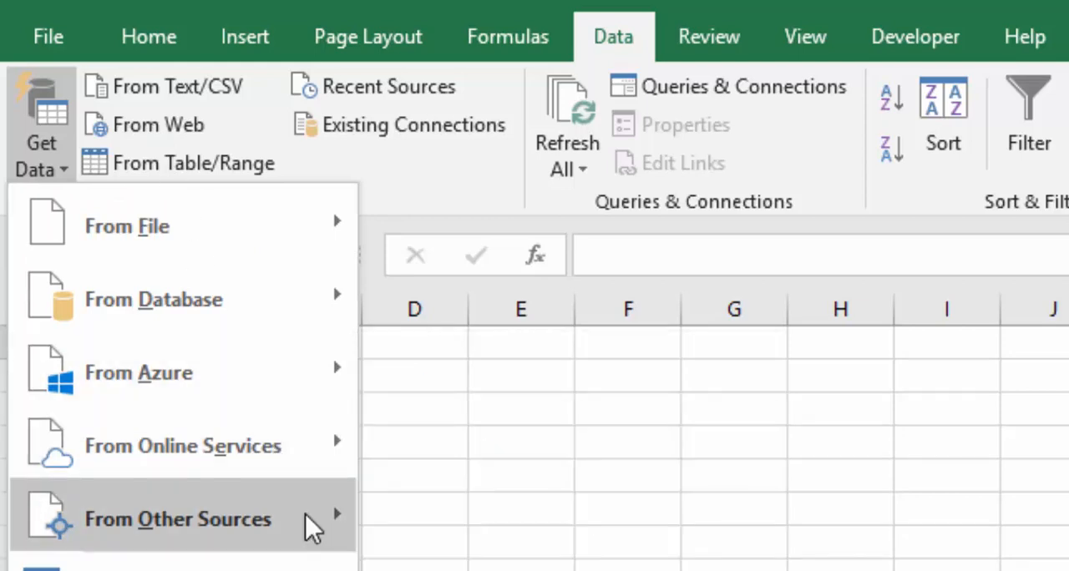
pyautogui.click(473, 479)
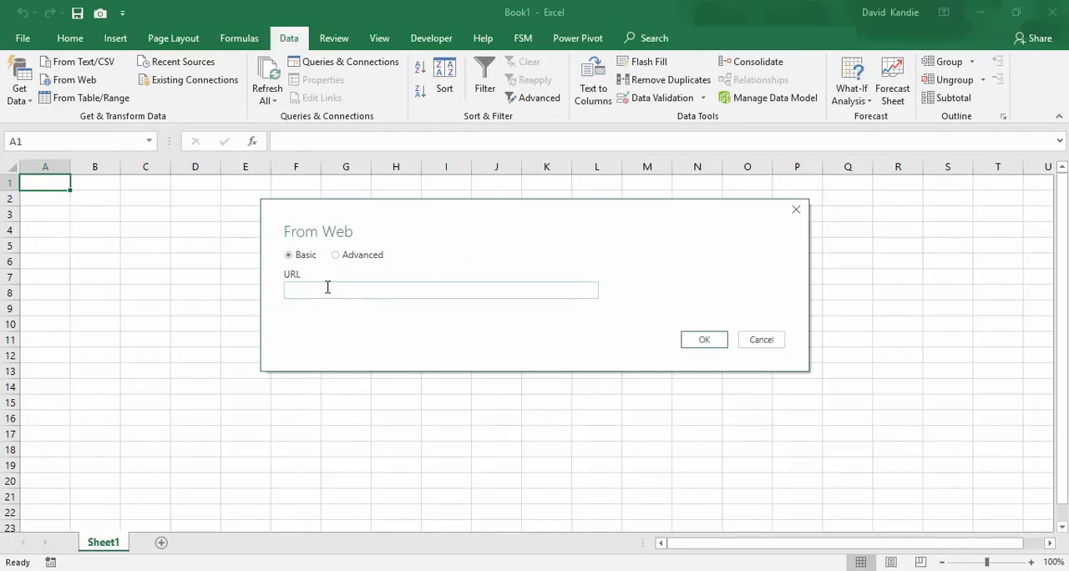
pyautogui.hotkey('ctrl', 'v')
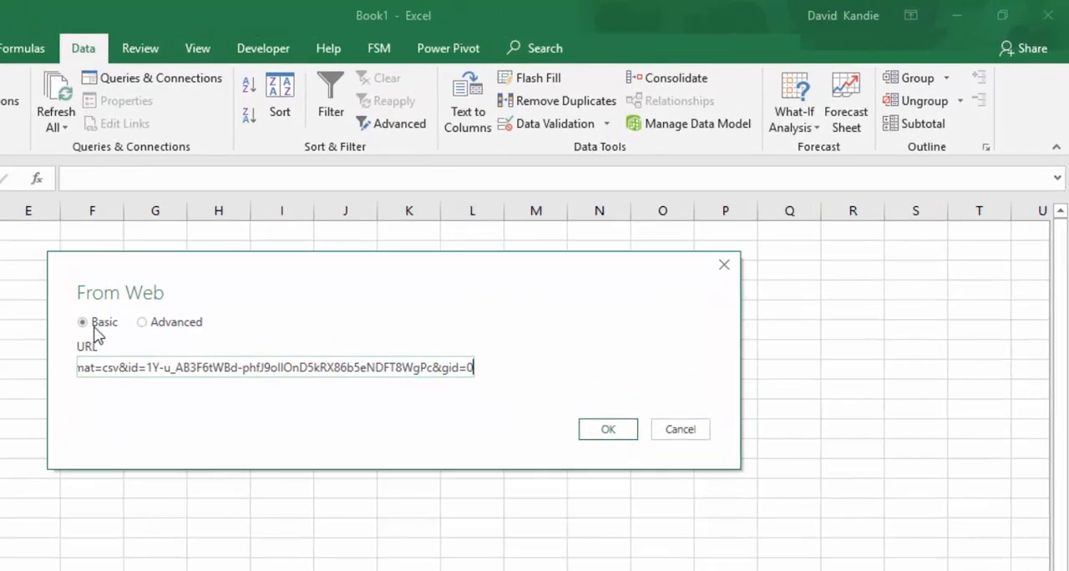
pyautogui.click(608, 429)
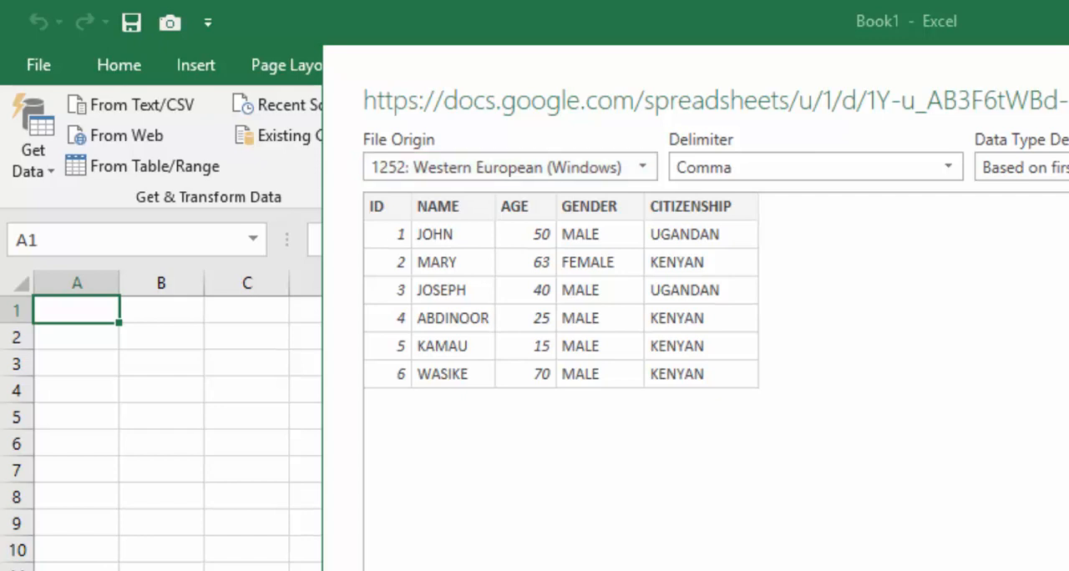
pyautogui.press('Return')
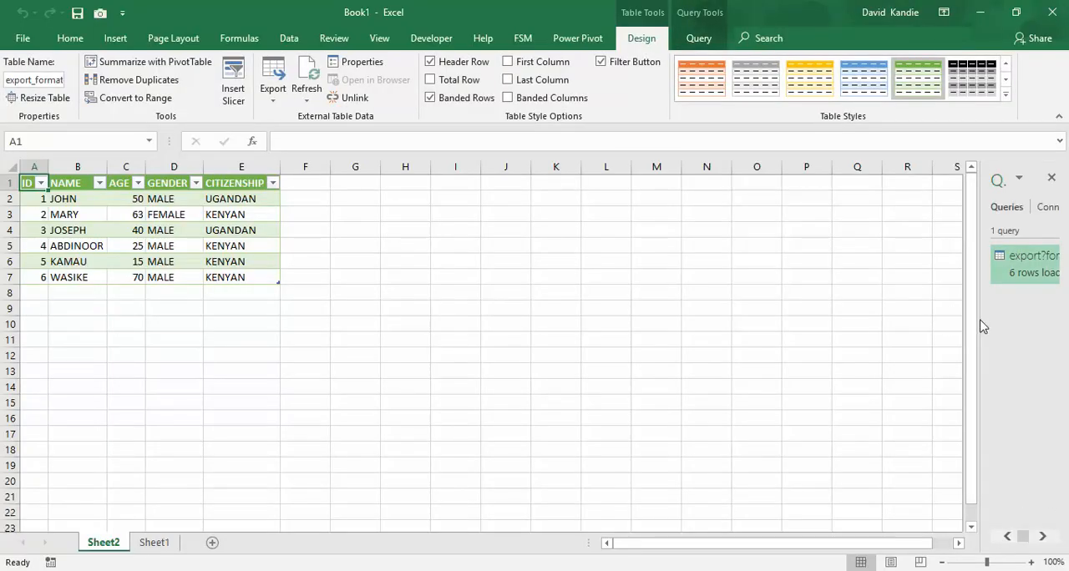
# Widen the Queries & Connections pane and rename the imported query as MY DATA
pyautogui.moveTo(980, 319); pyautogui.dragTo(780, 319)
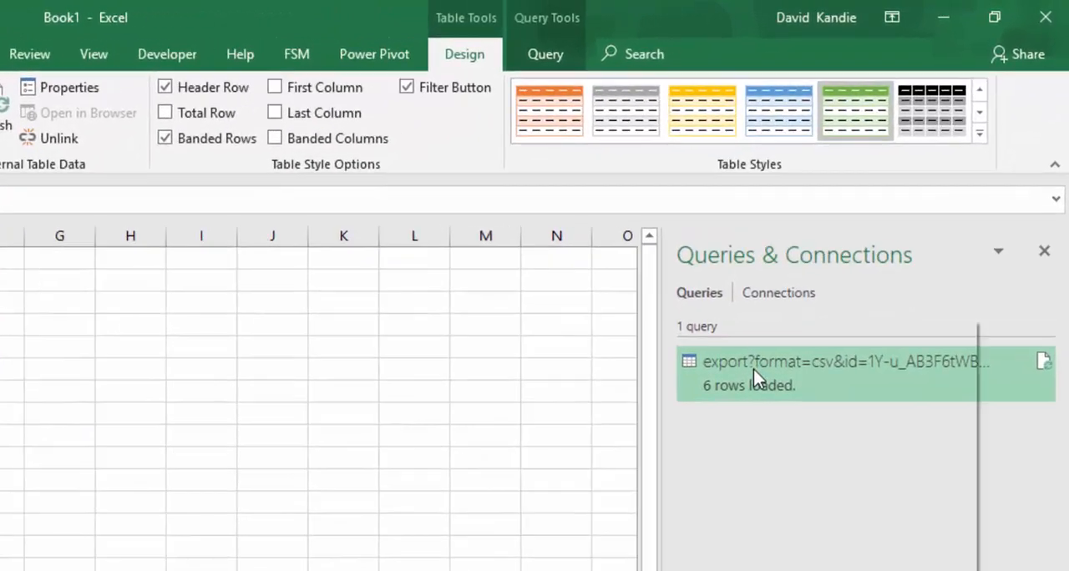
pyautogui.rightClick(853, 267)
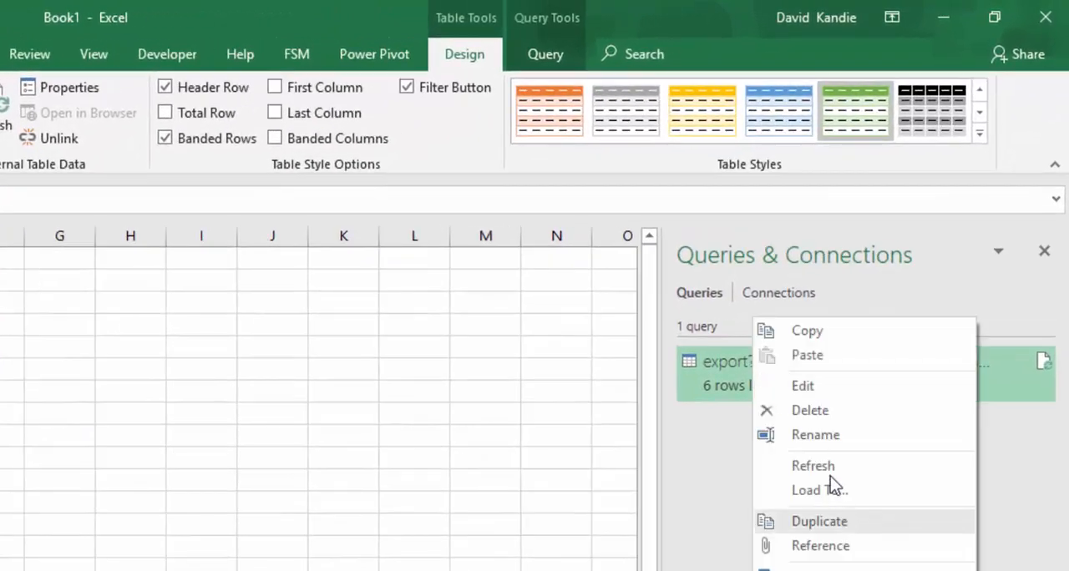
pyautogui.click(818, 435)
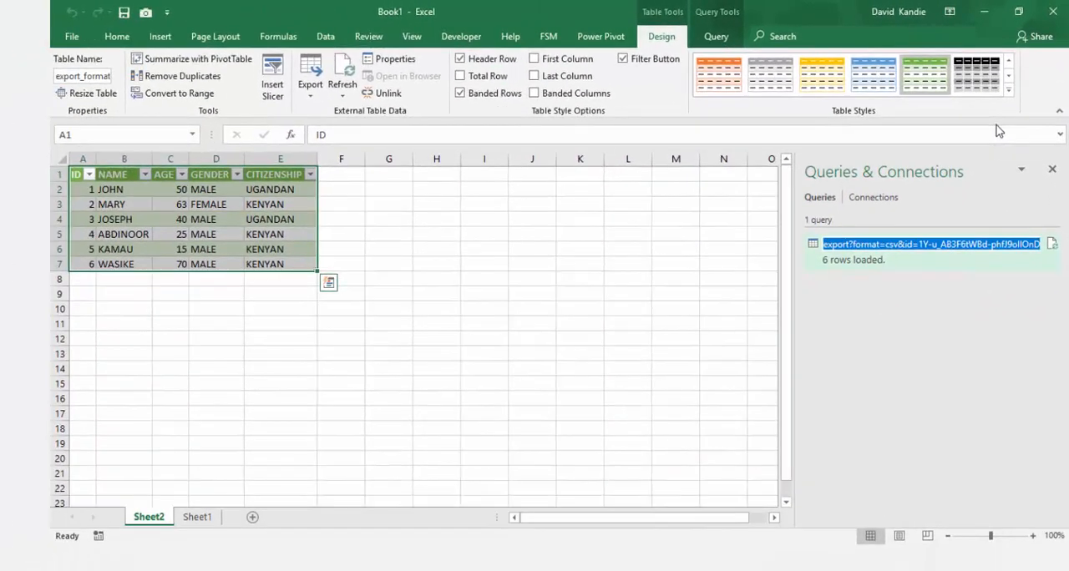
pyautogui.write('MY ')
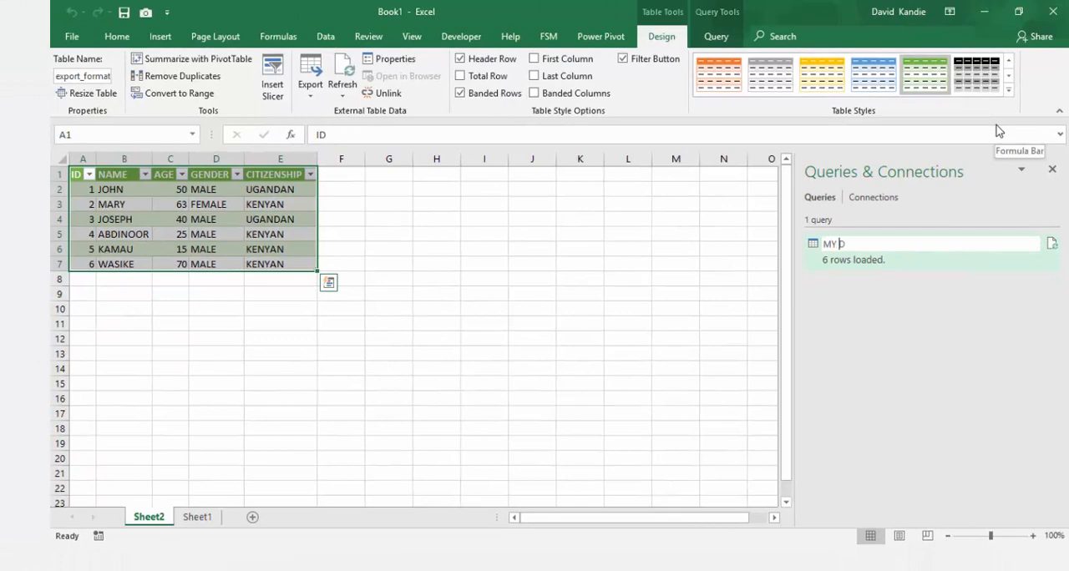
pyautogui.write('DATA')
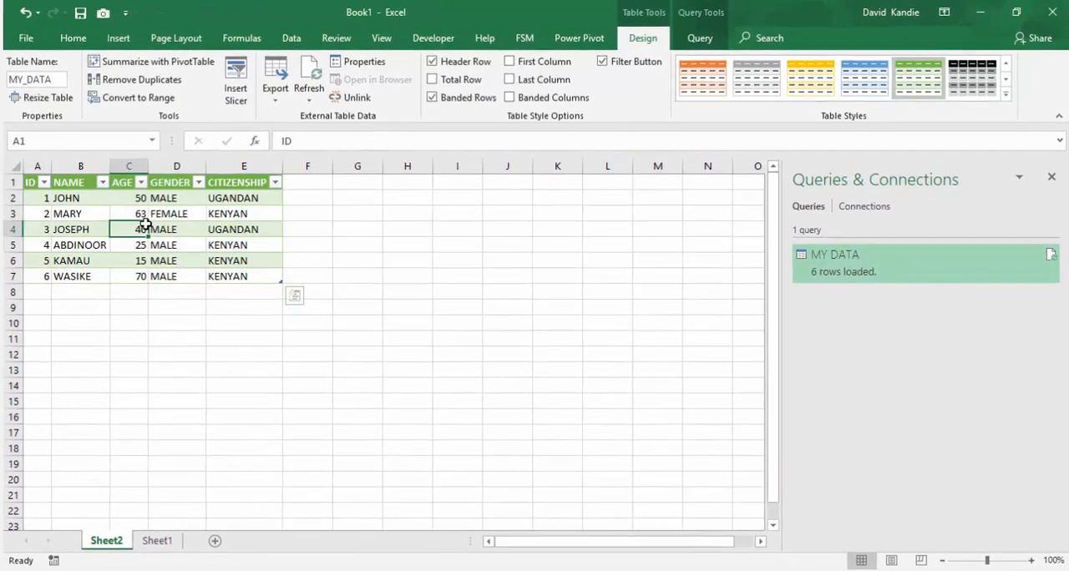
# Try the option to refresh every 60 minutes in the MY DATA query properties, turn it off again and close the properties
pyautogui.click(144, 226)
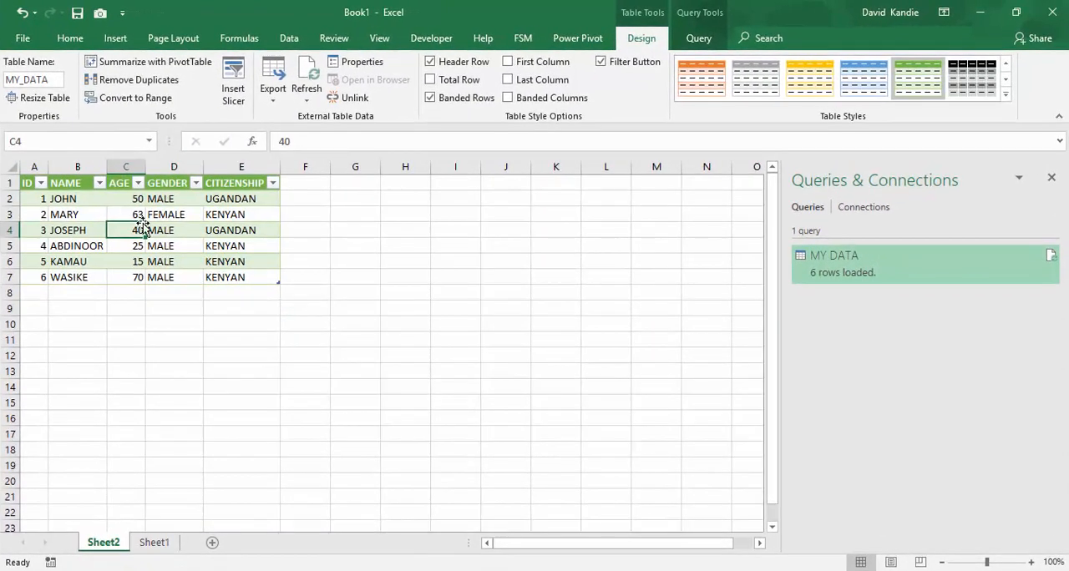
pyautogui.click(288, 38)
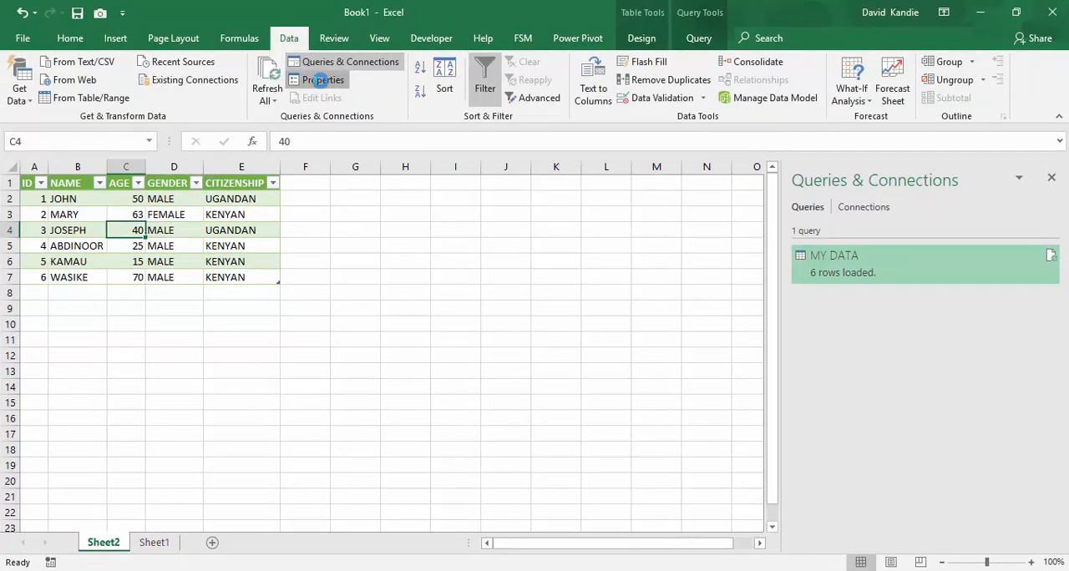
pyautogui.click(321, 79)
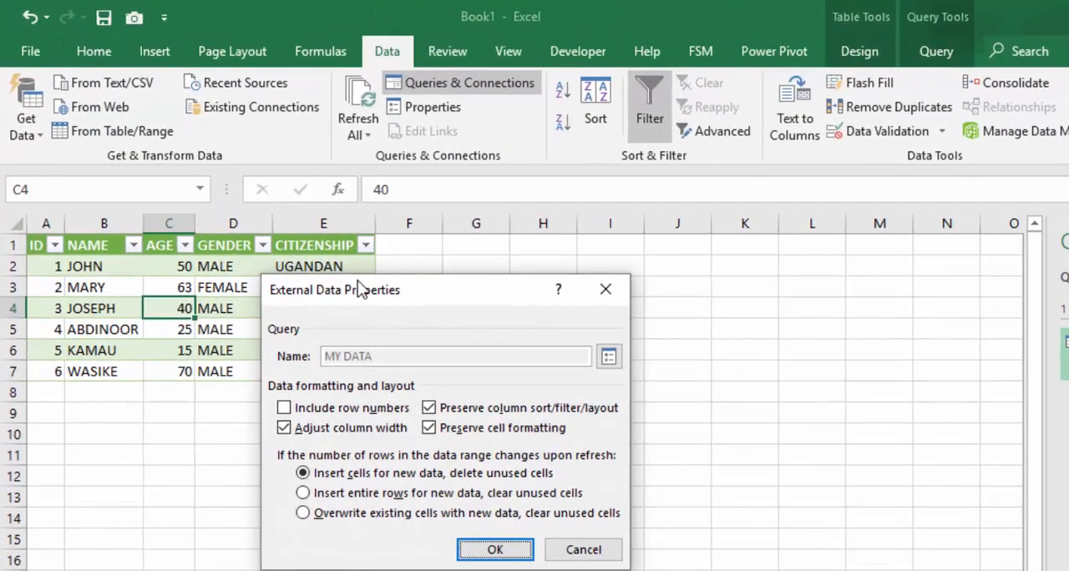
pyautogui.moveTo(359, 288); pyautogui.dragTo(604, 284)
pyautogui.click(846, 355)
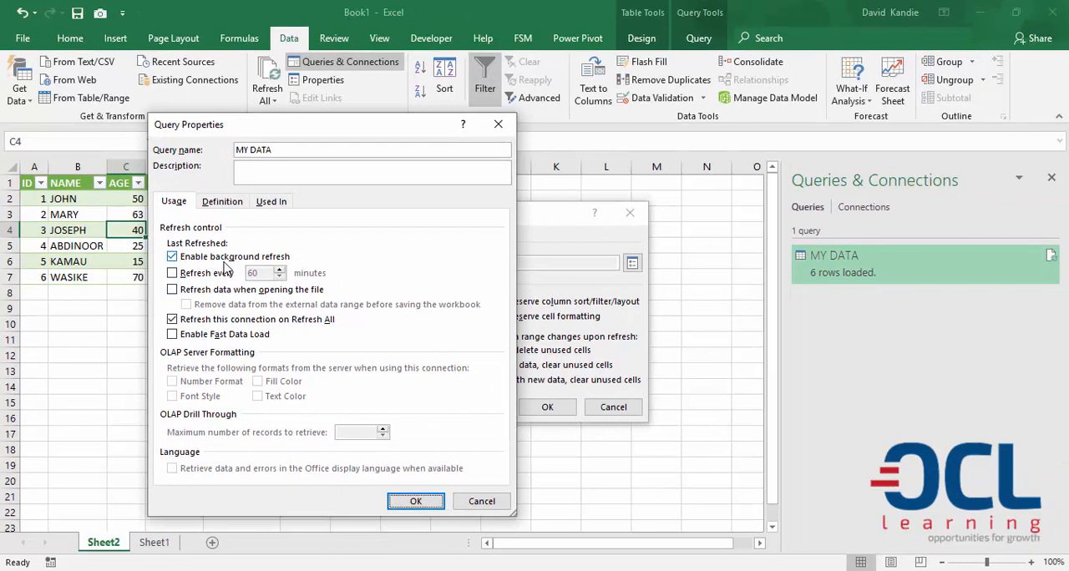
pyautogui.click(174, 274)
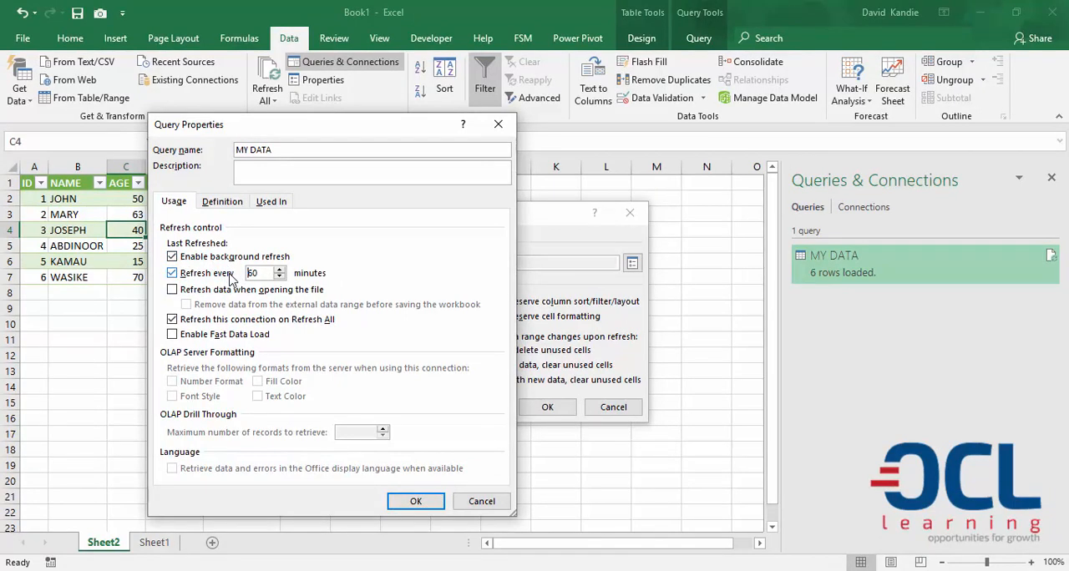
pyautogui.click(173, 274)
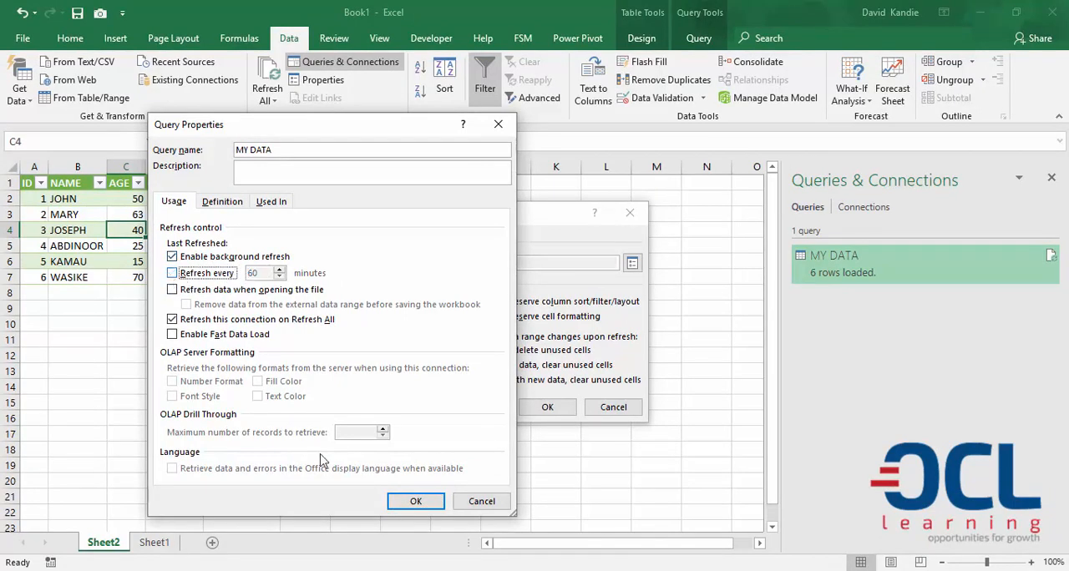
pyautogui.click(418, 504)
pyautogui.click(548, 408)
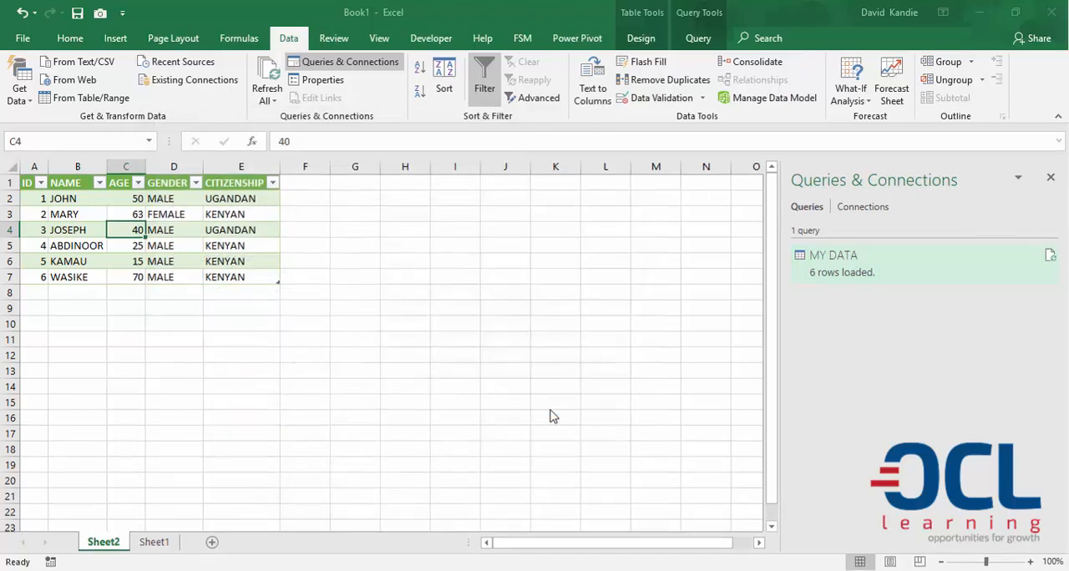
# Switch to the MY DATA Google Sheet and start a new record in row 8 with ID 7 and the person's name
pyautogui.click(77, 277)
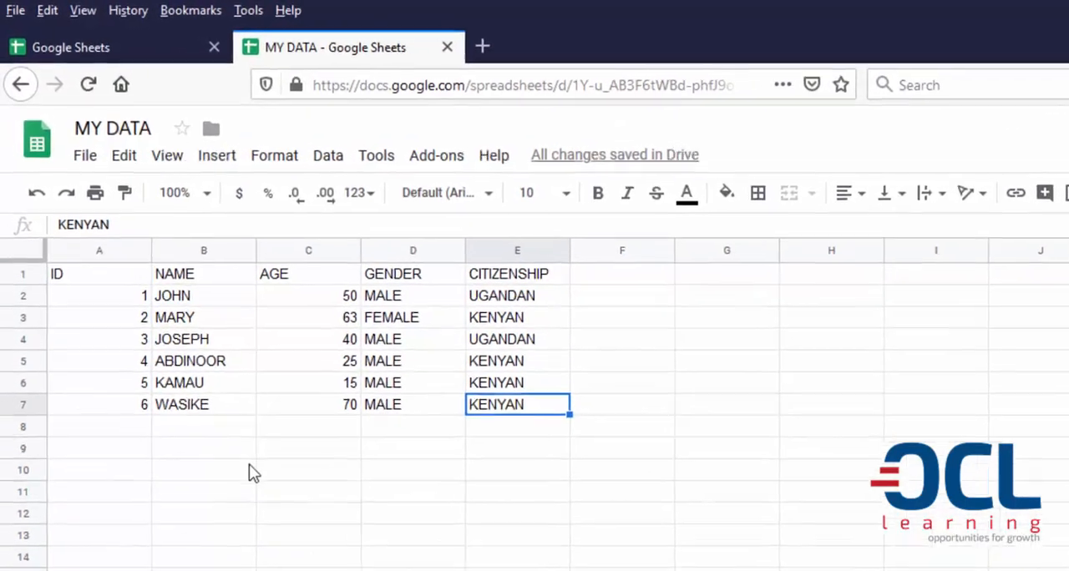
pyautogui.click(132, 468)
pyautogui.write('7')
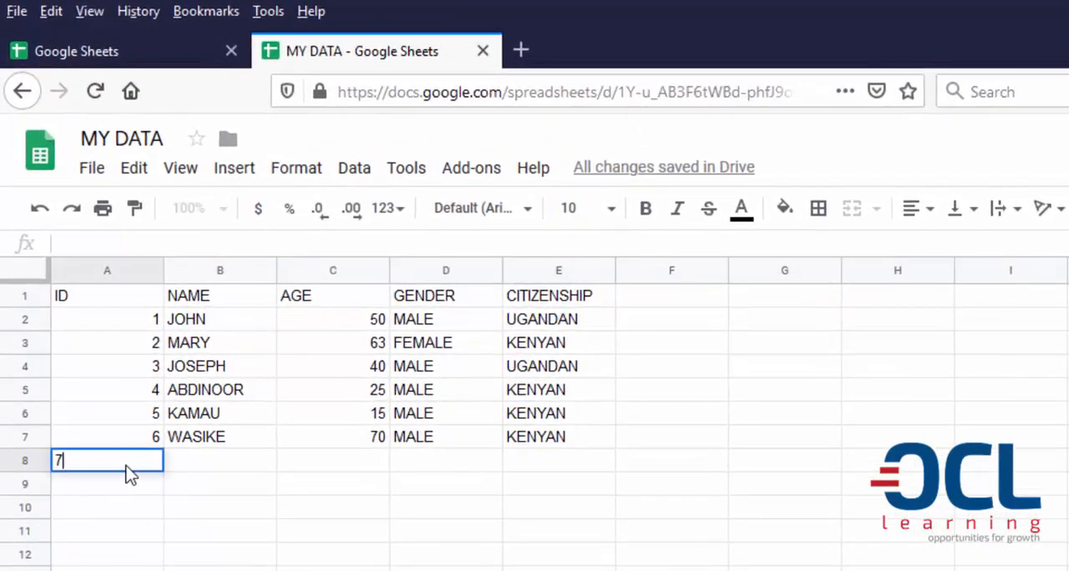
pyautogui.click(226, 482)
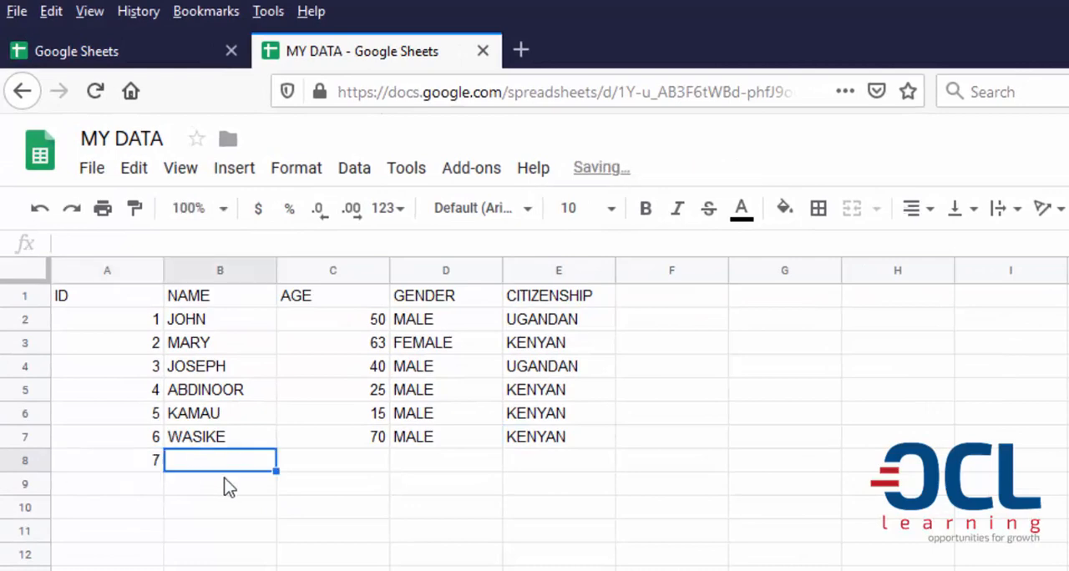
pyautogui.write('DAV')
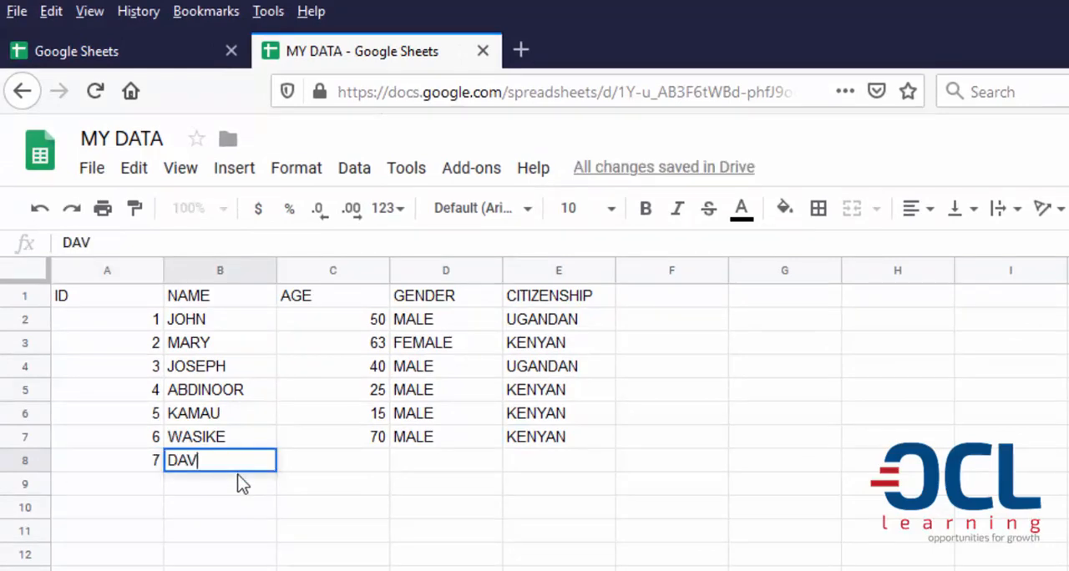
pyautogui.write('ID')
# Complete the record in row 8 with age 40, gender MALE and citizenship UGANDAN
pyautogui.click(322, 470)
pyautogui.write('40')
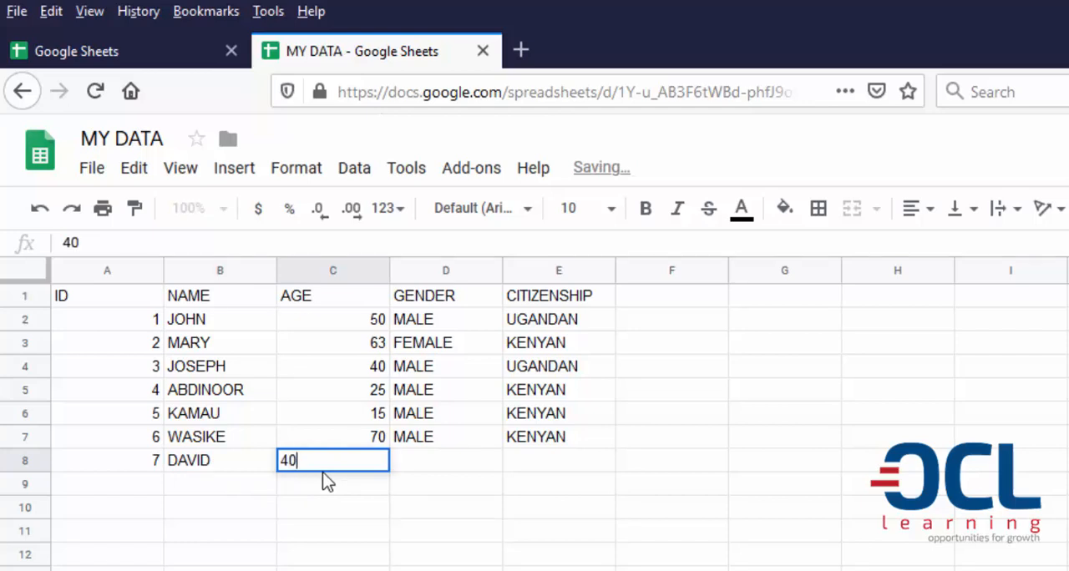
pyautogui.click(445, 458)
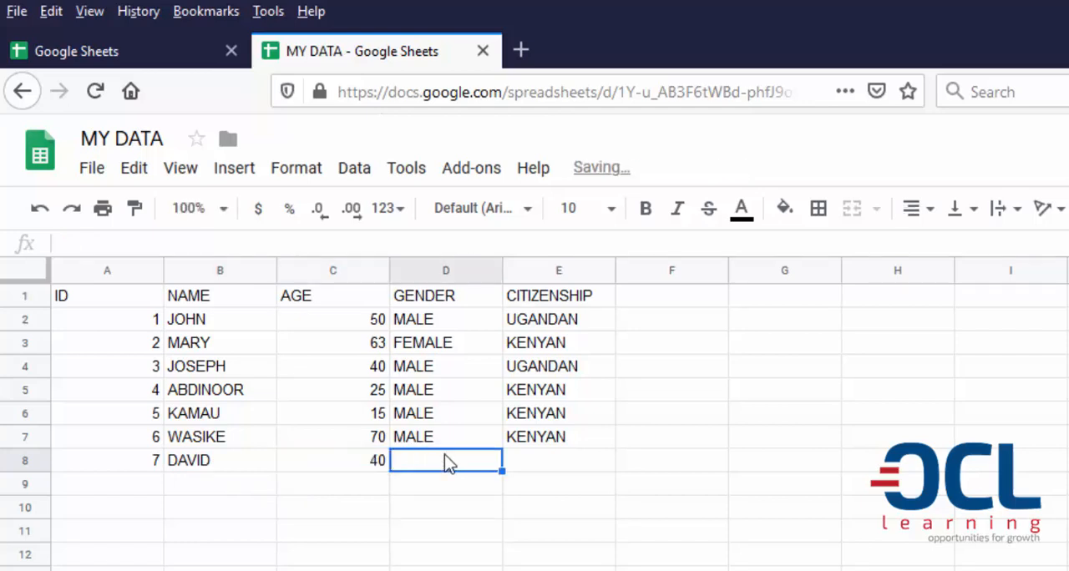
pyautogui.write('MA')
pyautogui.click(532, 467)
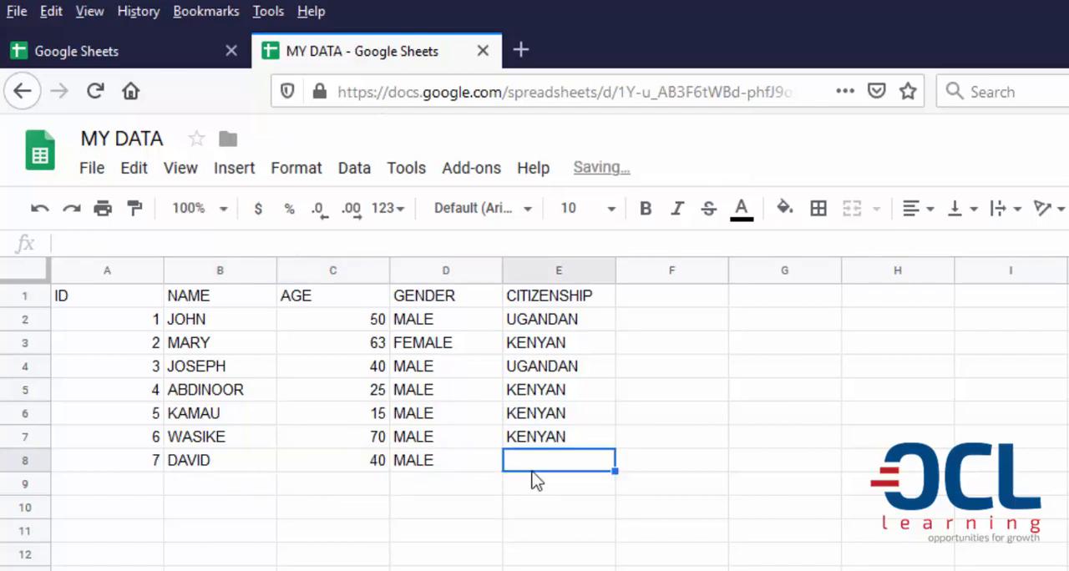
pyautogui.write('UG')
pyautogui.click(260, 418)
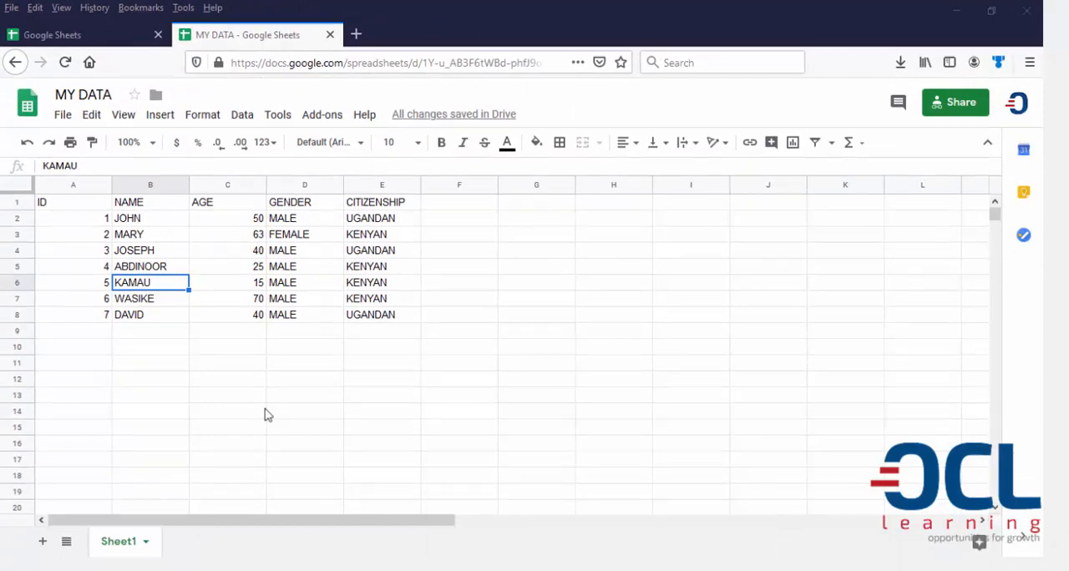
# Switch back to Book1 in Excel and refresh the imported MY DATA table from its web source
pyautogui.click(625, 533)
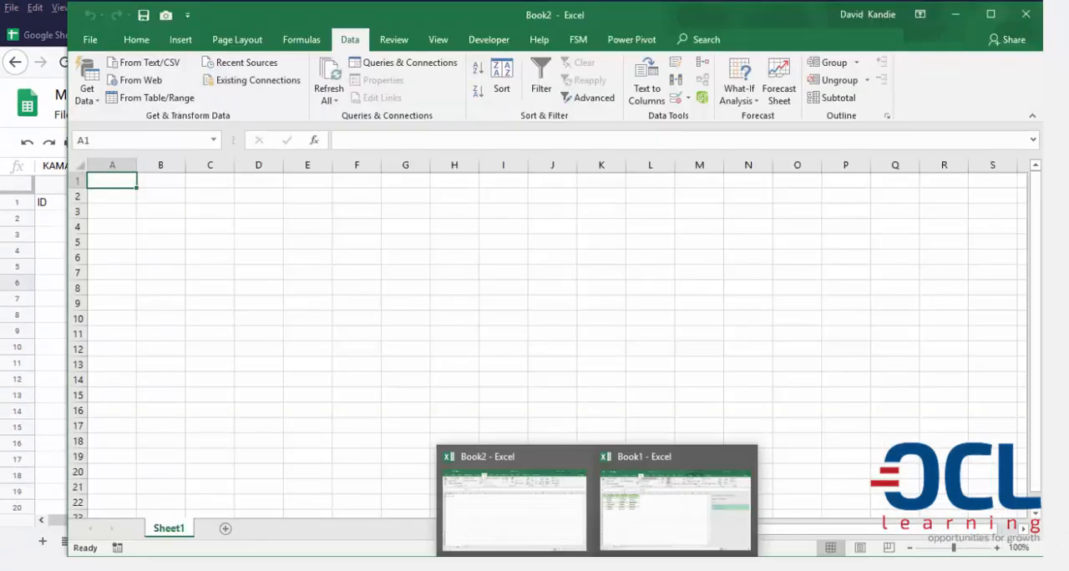
pyautogui.click(646, 531)
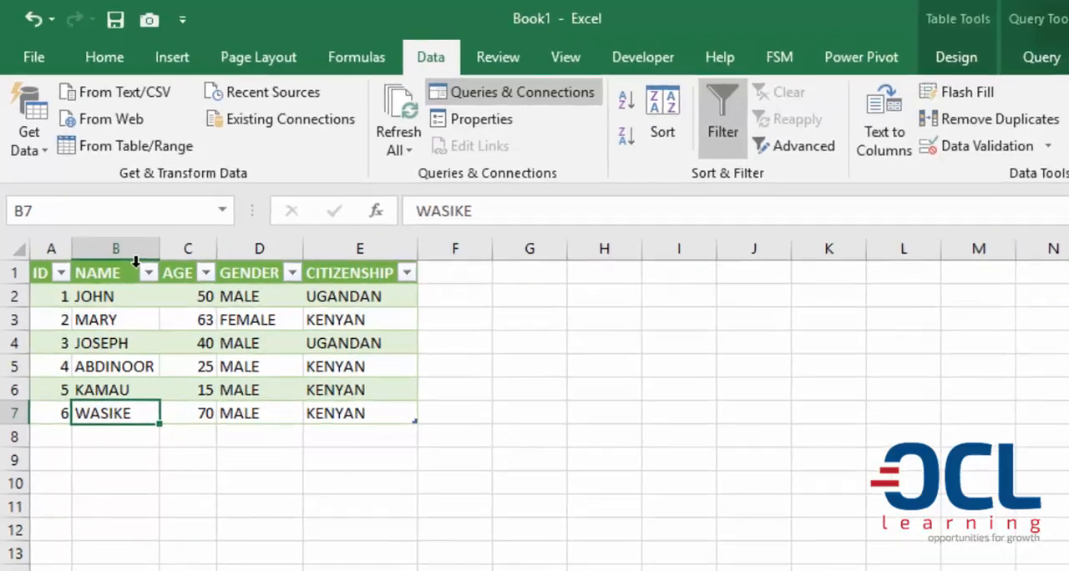
pyautogui.press('Left')
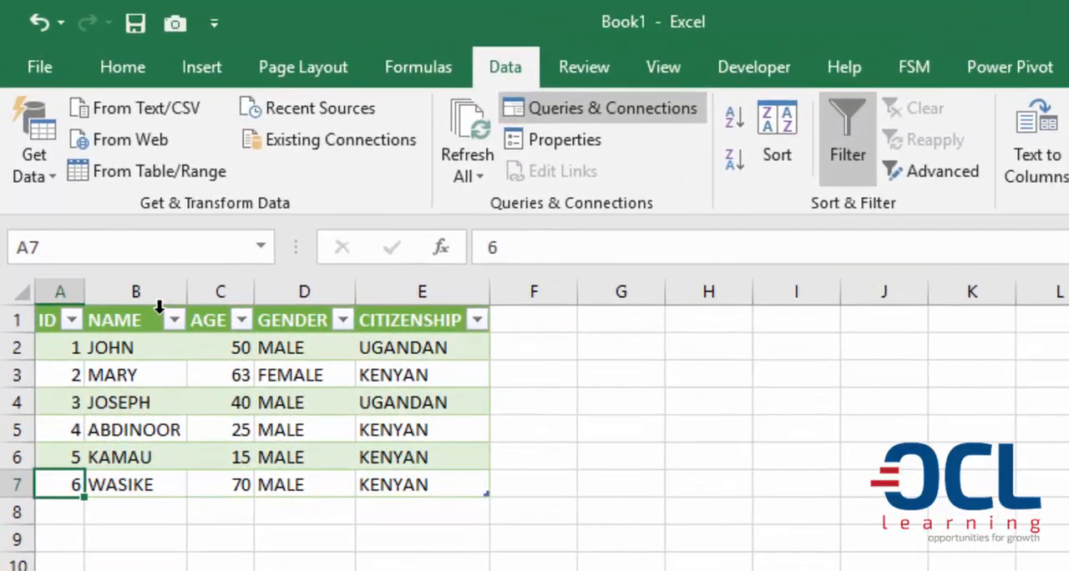
pyautogui.moveTo(59, 484); pyautogui.dragTo(304, 485)
pyautogui.click(304, 430)
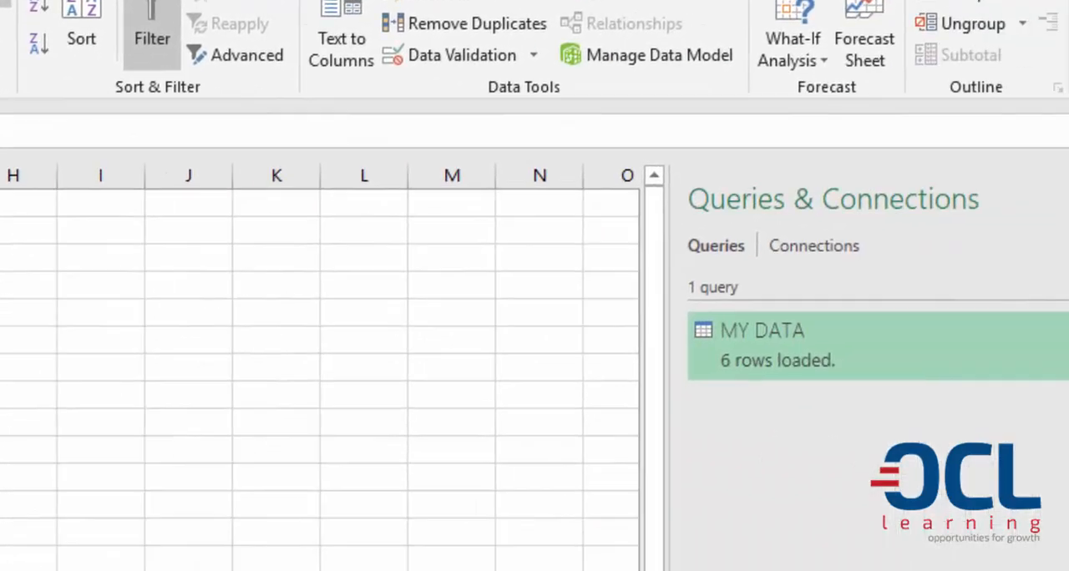
pyautogui.moveTo(776, 345)
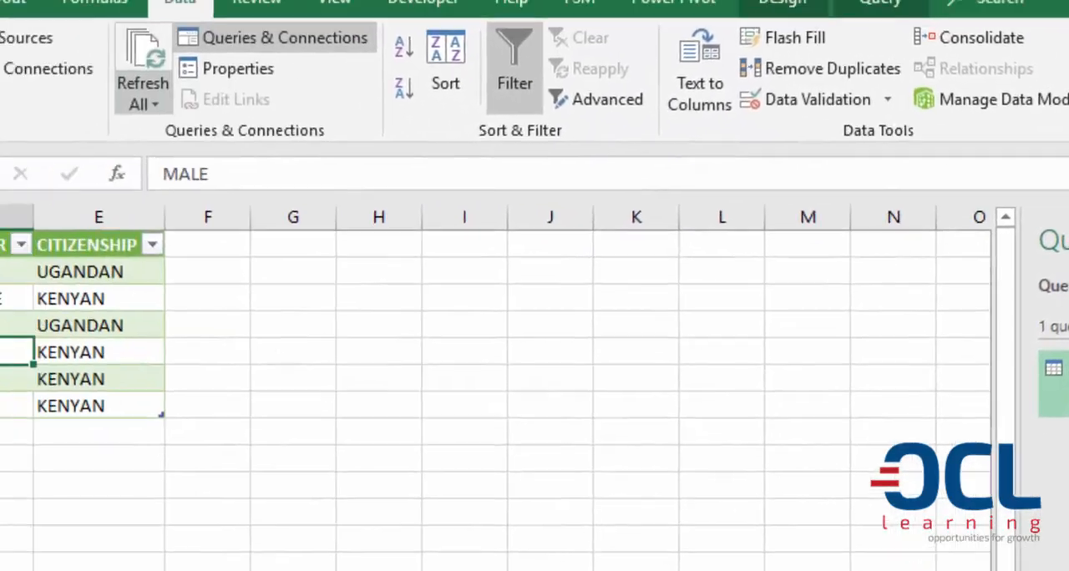
pyautogui.click(427, 137)
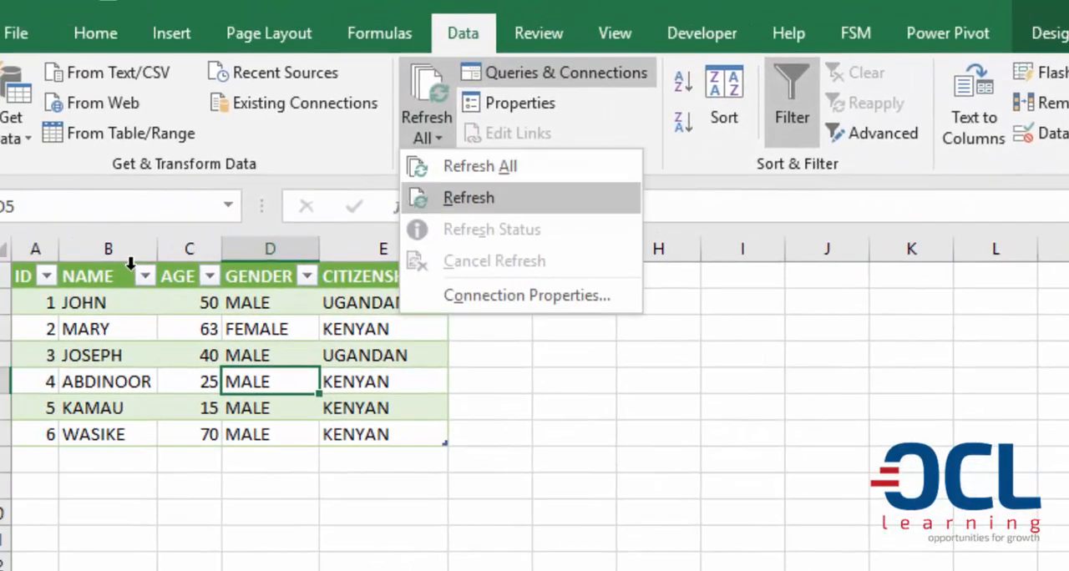
pyautogui.click(469, 198)
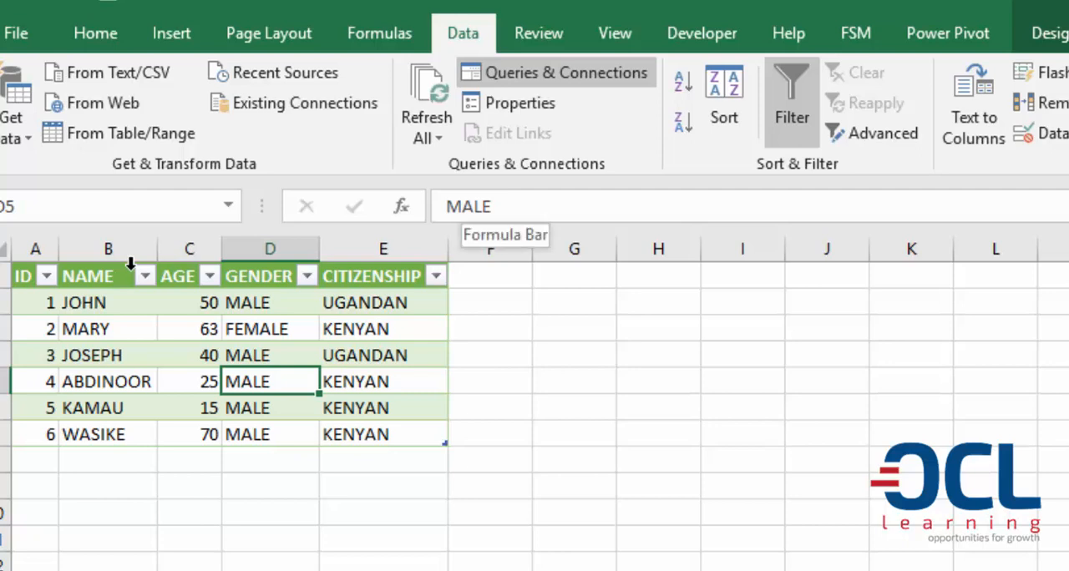